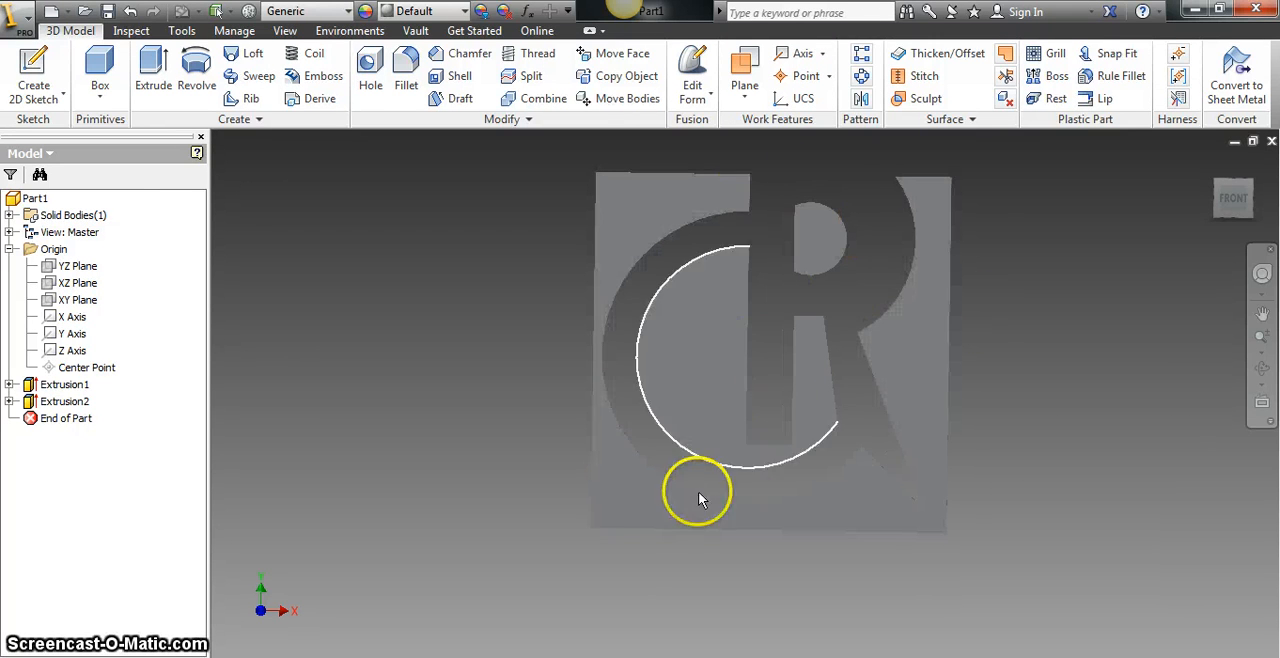
- Open the CR logo cut, Extrusion2, for feature editing
scroll(930, 450, "down", 3)
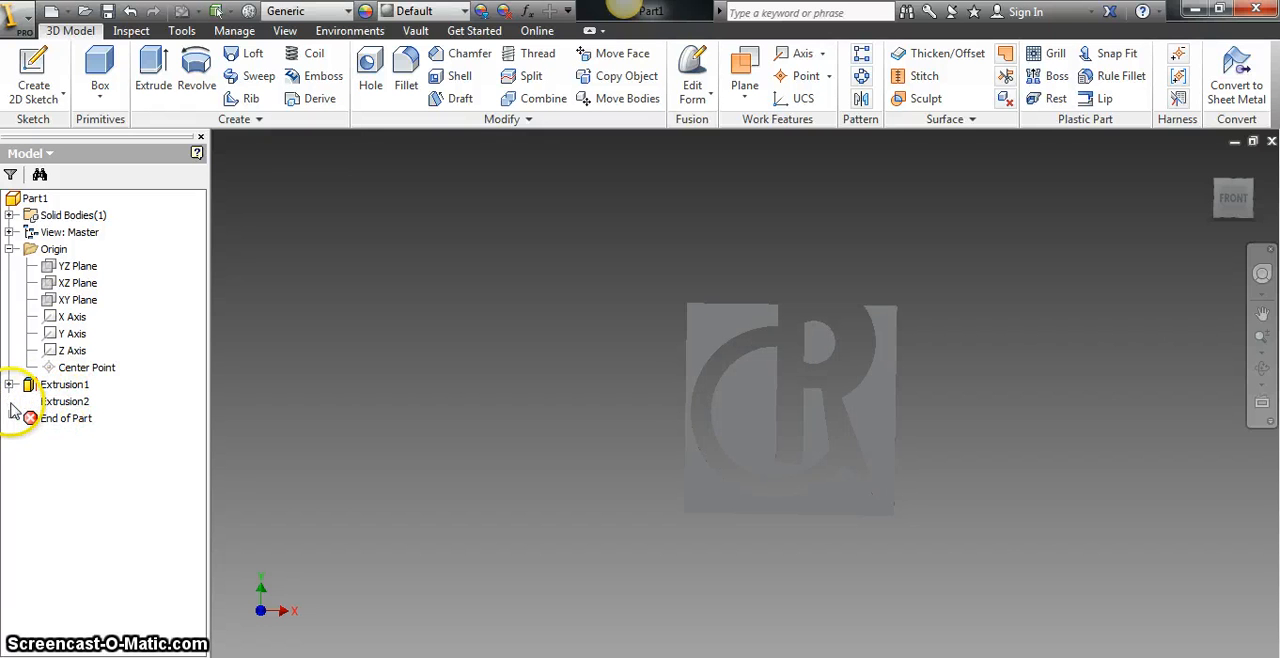
left_click(10, 402)
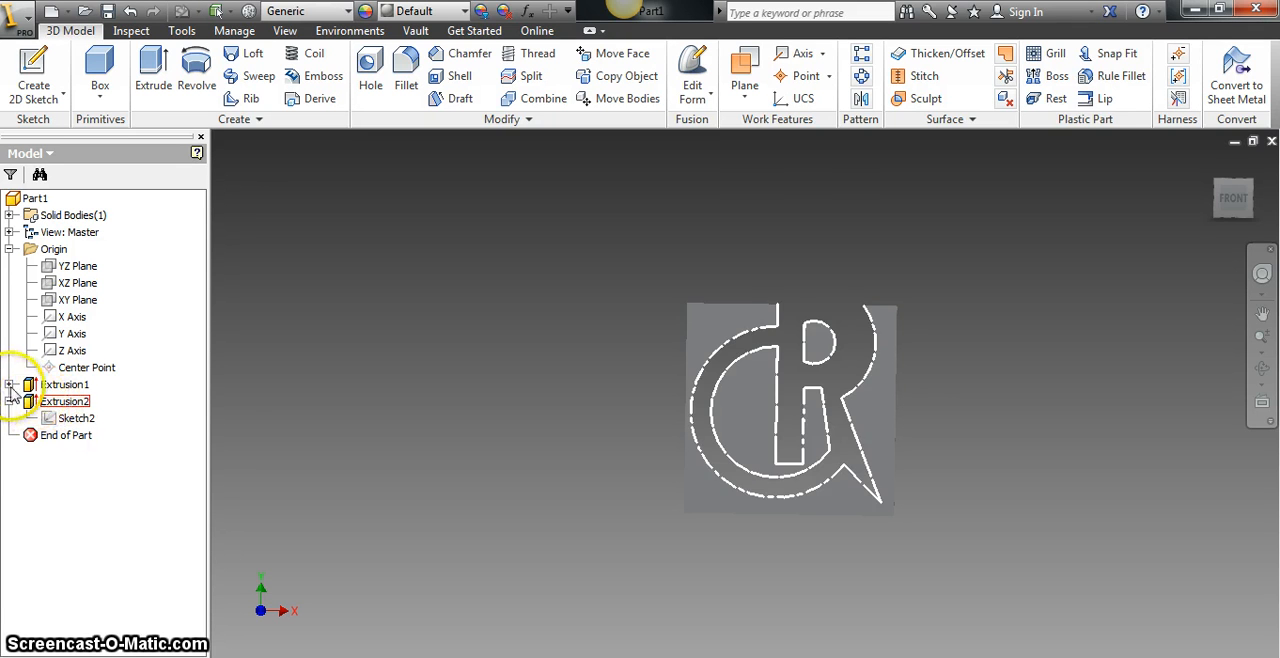
left_click(10, 385)
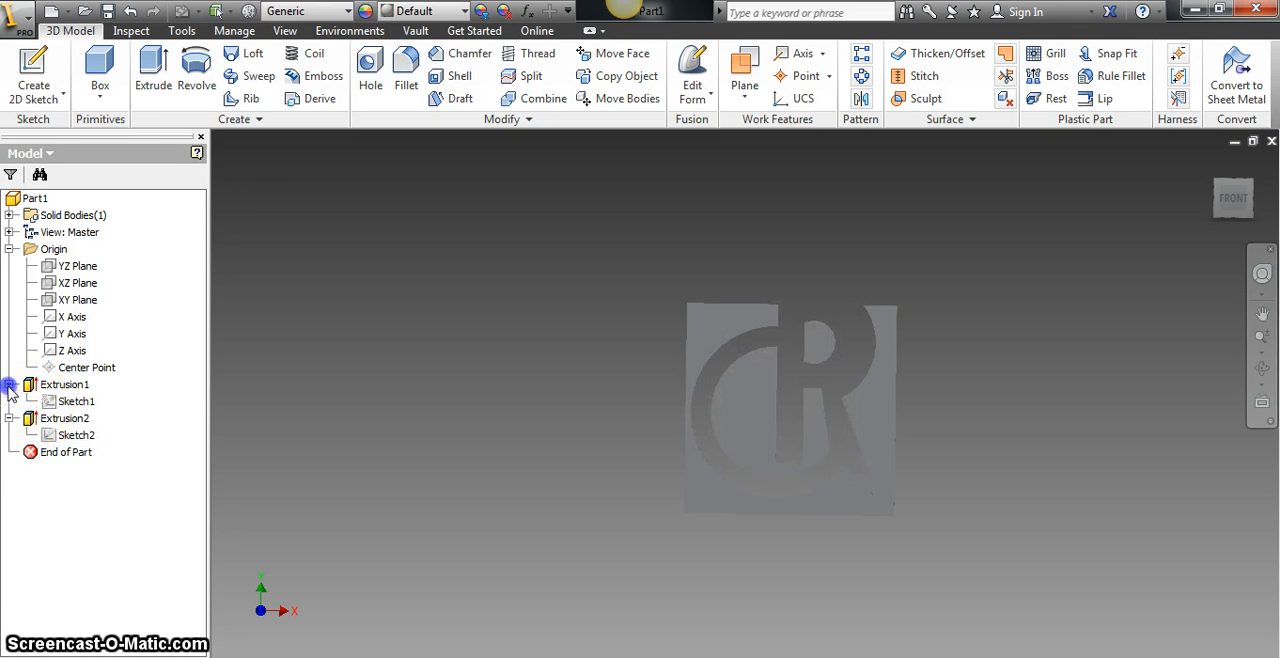
right_click(60, 424)
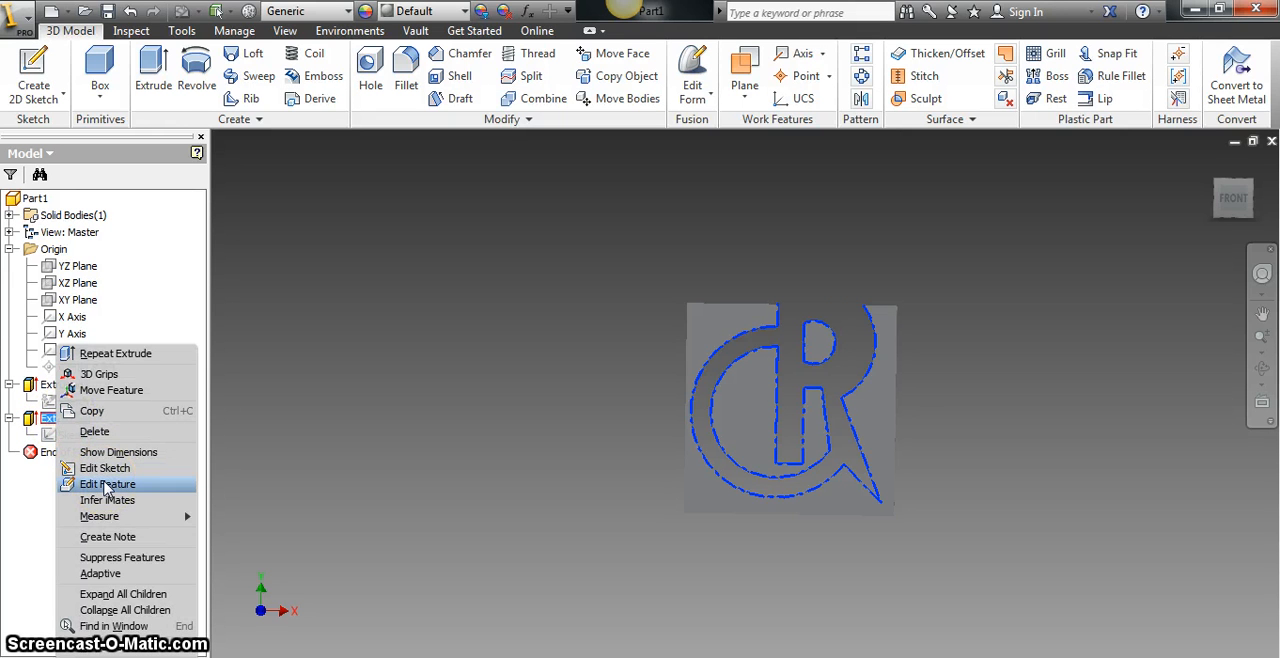
left_click(106, 485)
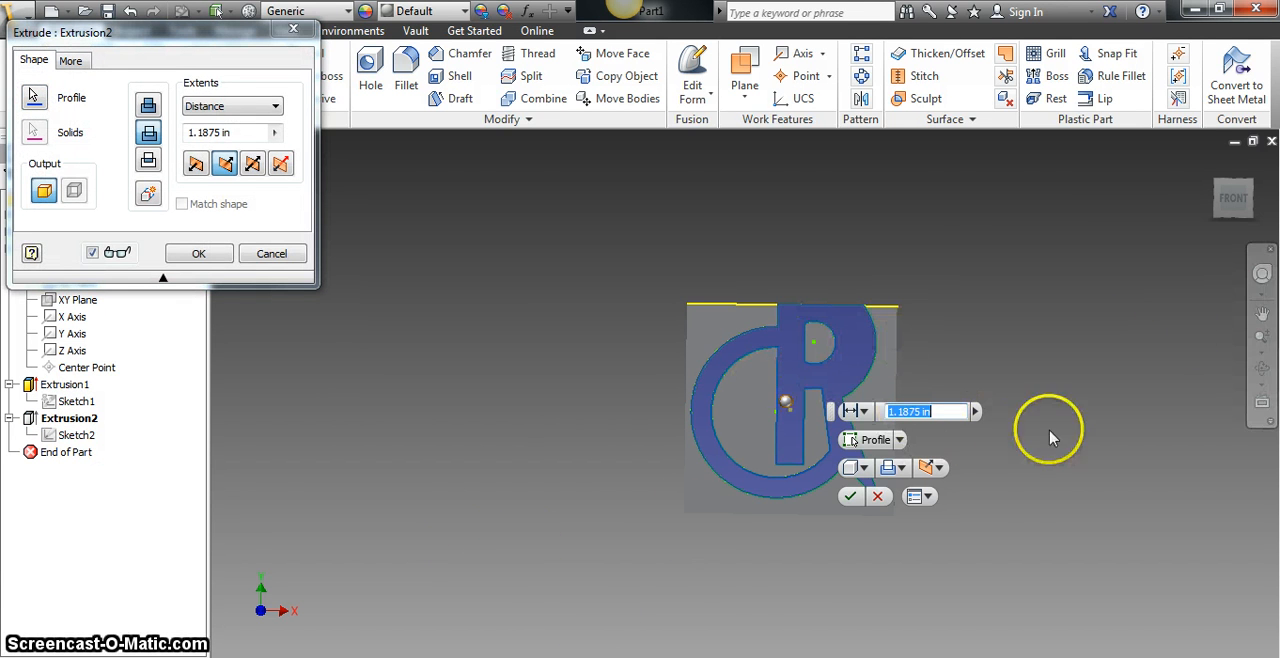
- Try a distance of 0.4375 in in Direction 1 for the logo cut
left_click_drag(1235, 198, 228, 624)
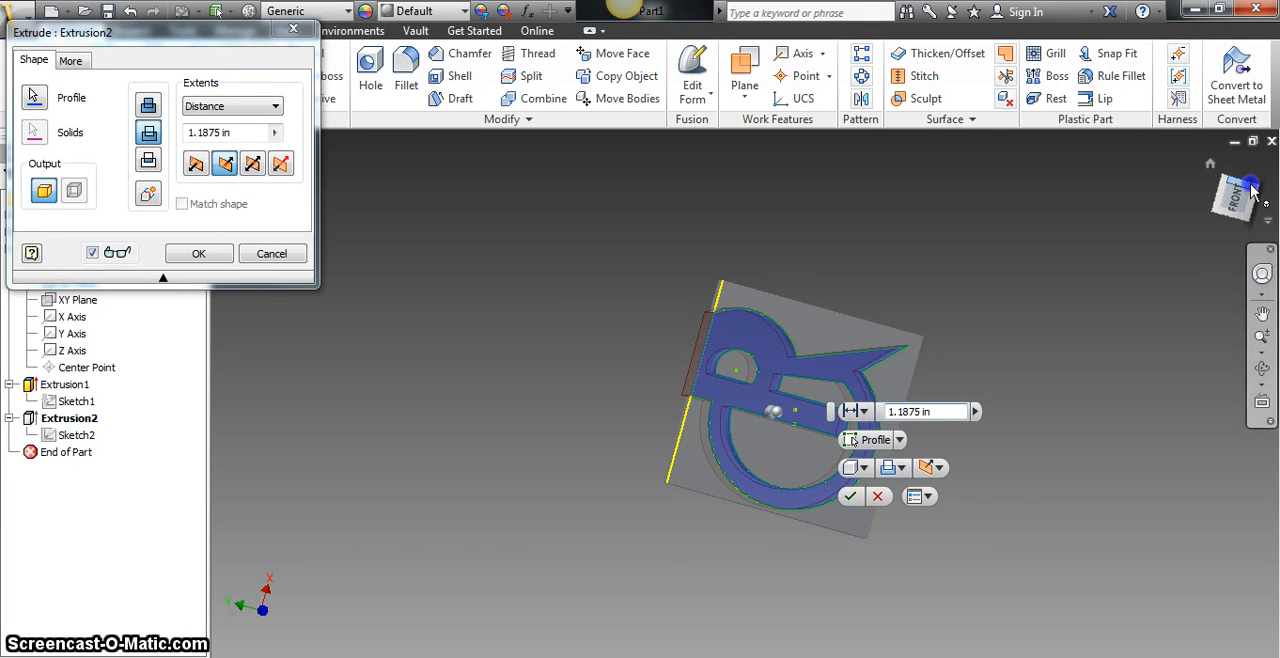
left_click_drag(1251, 186, 286, 506)
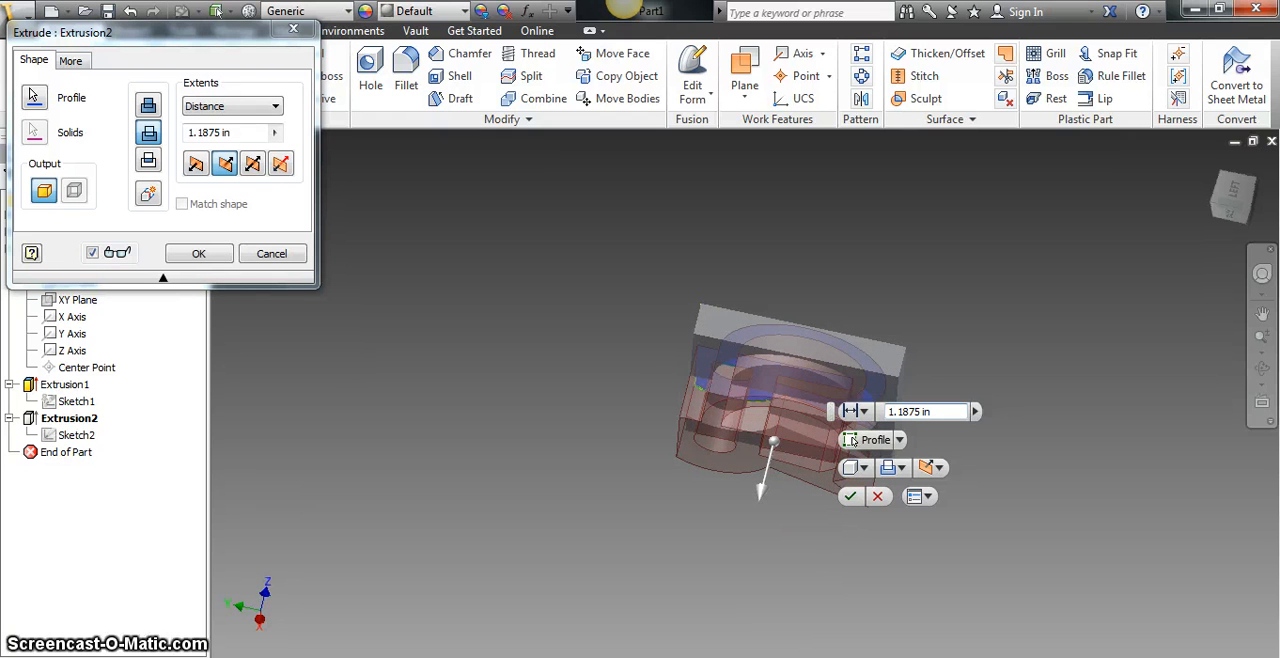
left_click_drag(772, 447, 783, 400)
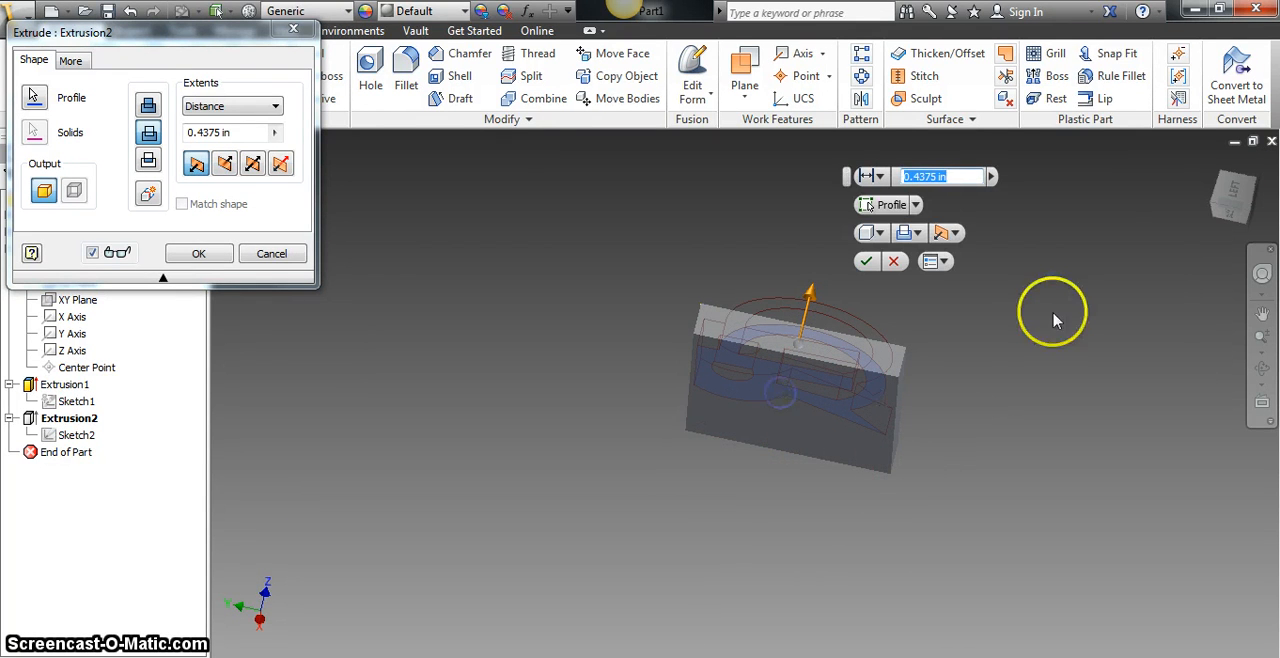
left_click(1229, 207)
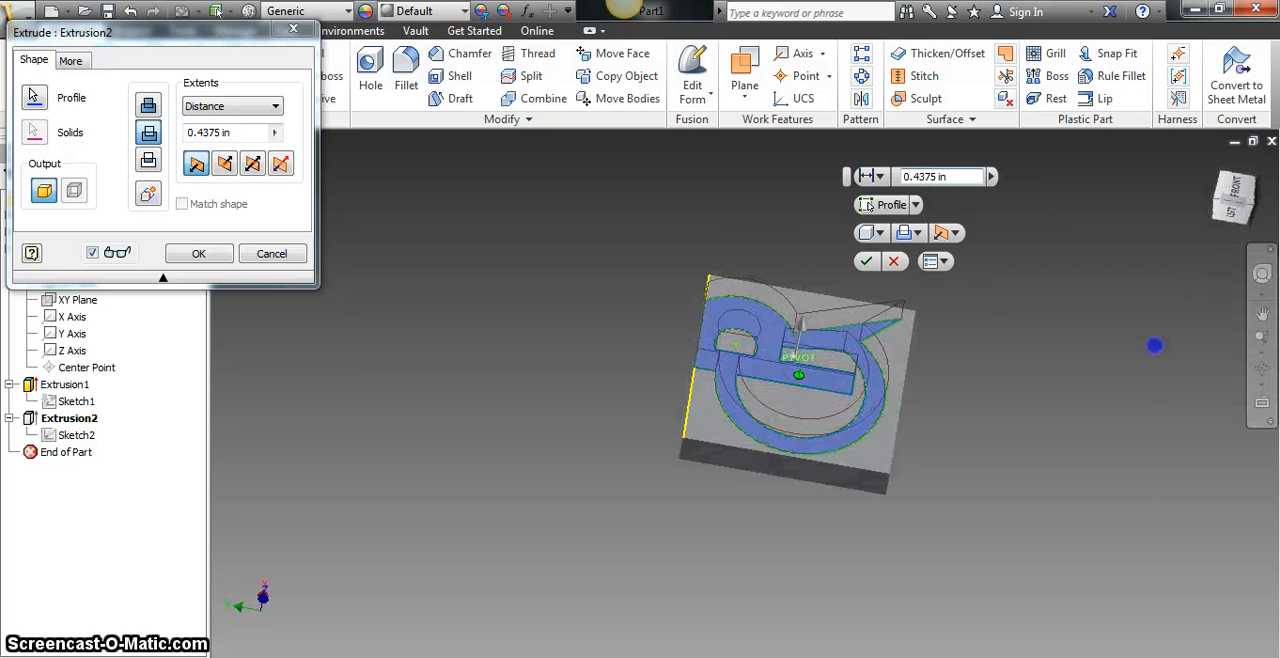
left_click_drag(1130, 382, 1097, 189)
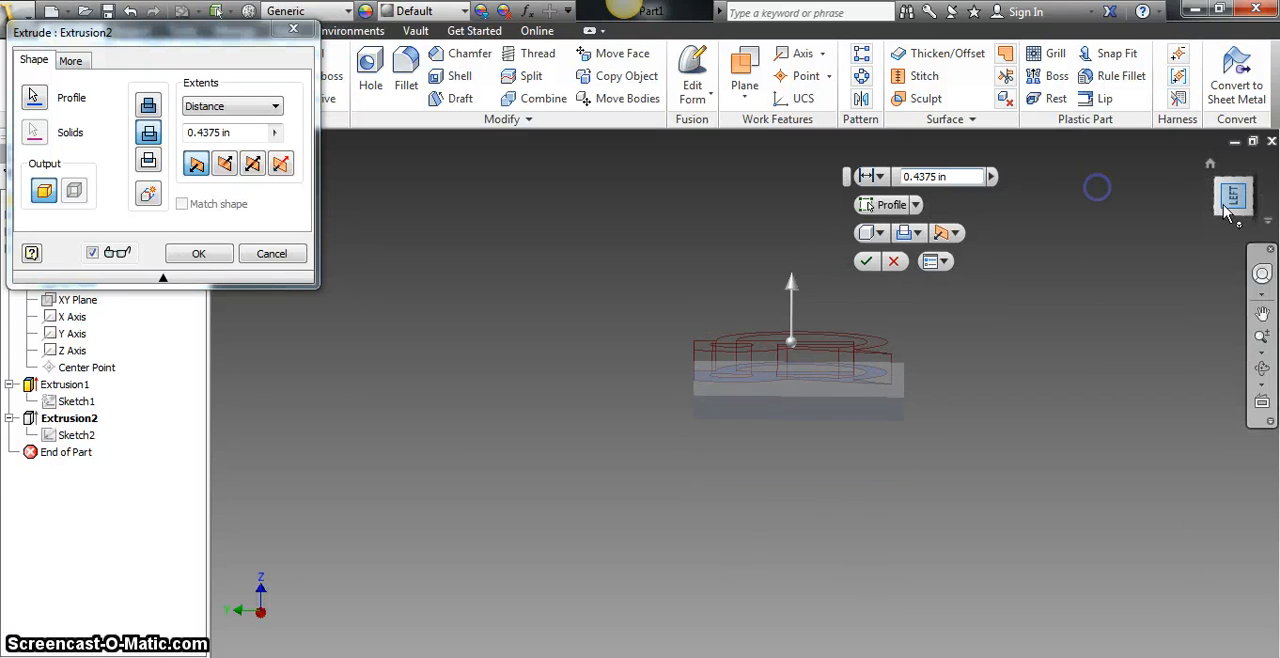
left_click(955, 232)
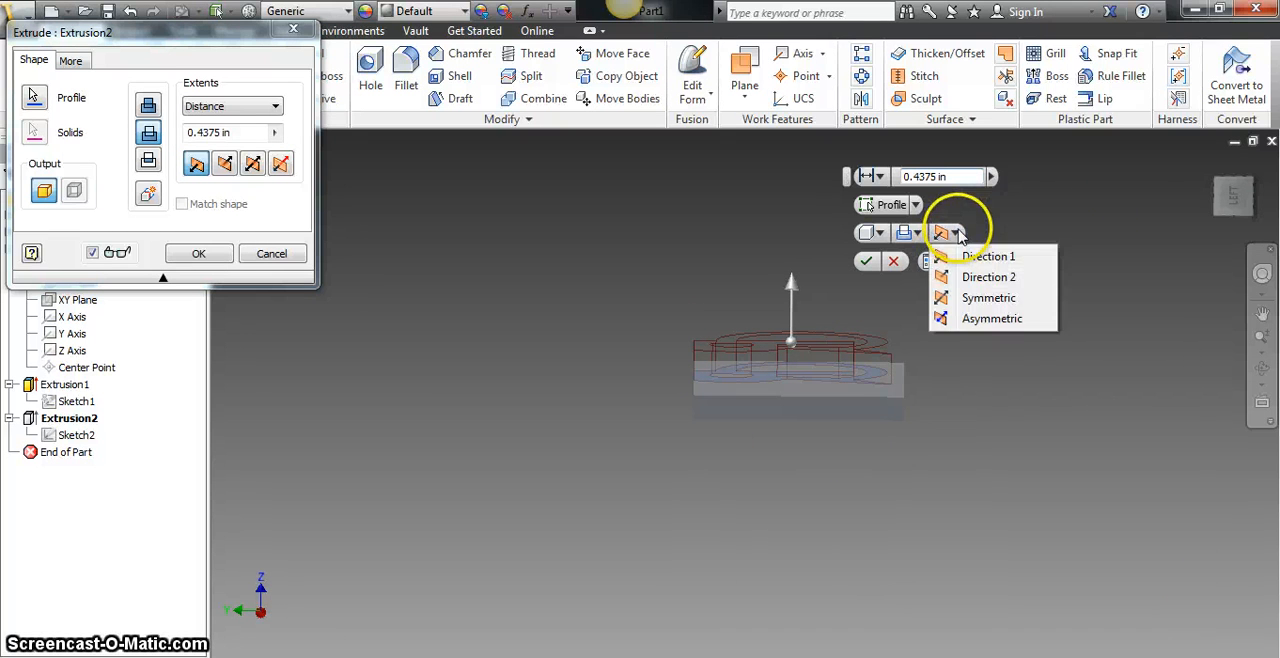
left_click(960, 258)
left_click(955, 240)
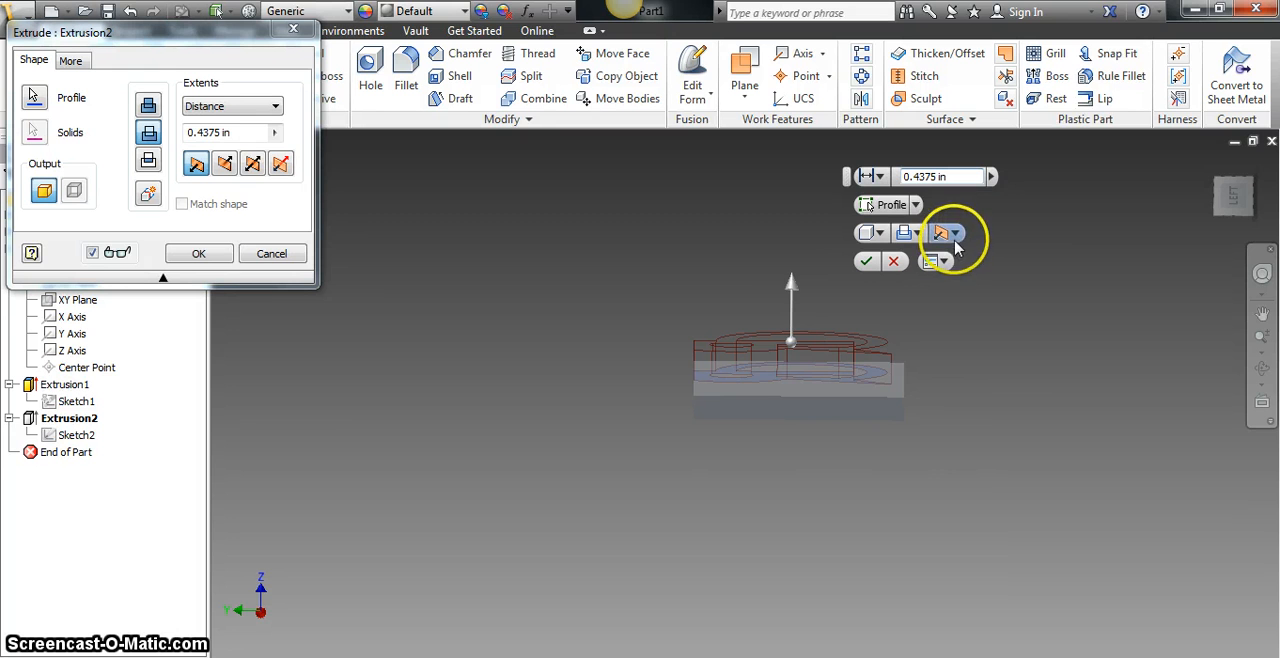
- Direct the logo cut into the block with Direction 2 and set its depth to 0.25 in
mouse_move(790, 285)
left_mouse_down()
mouse_move(790, 320)
mouse_move(791, 277)
left_mouse_up()
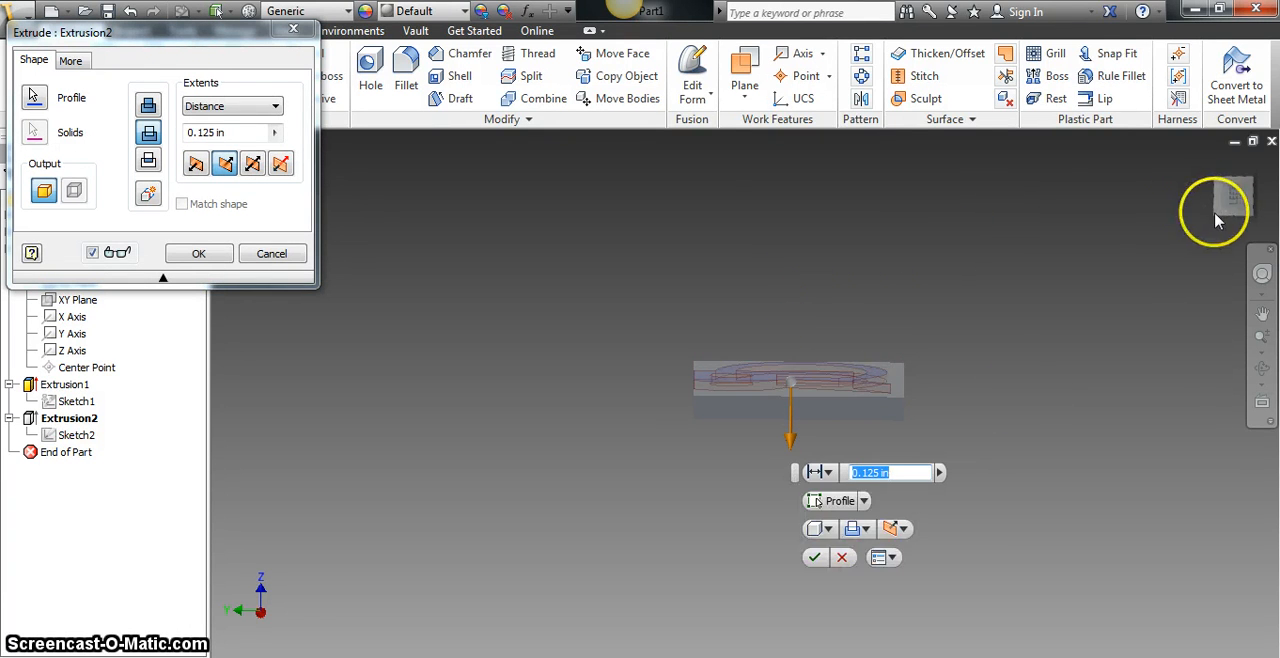
mouse_move(1240, 197)
left_mouse_down()
mouse_move(1017, 349)
mouse_move(886, 518)
mouse_move(794, 402)
mouse_move(789, 529)
mouse_move(766, 531)
mouse_move(780, 531)
mouse_move(787, 461)
mouse_move(766, 497)
left_mouse_up()
scroll(797, 331, "down", 5)
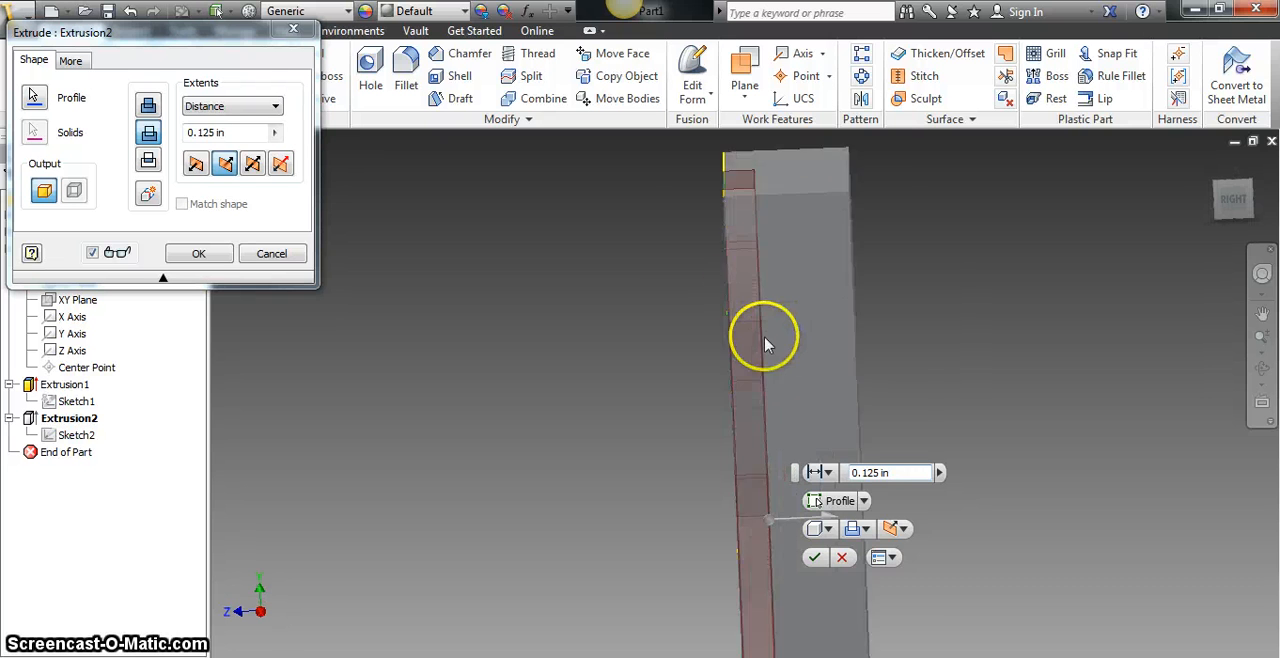
scroll(765, 345, "down", 3)
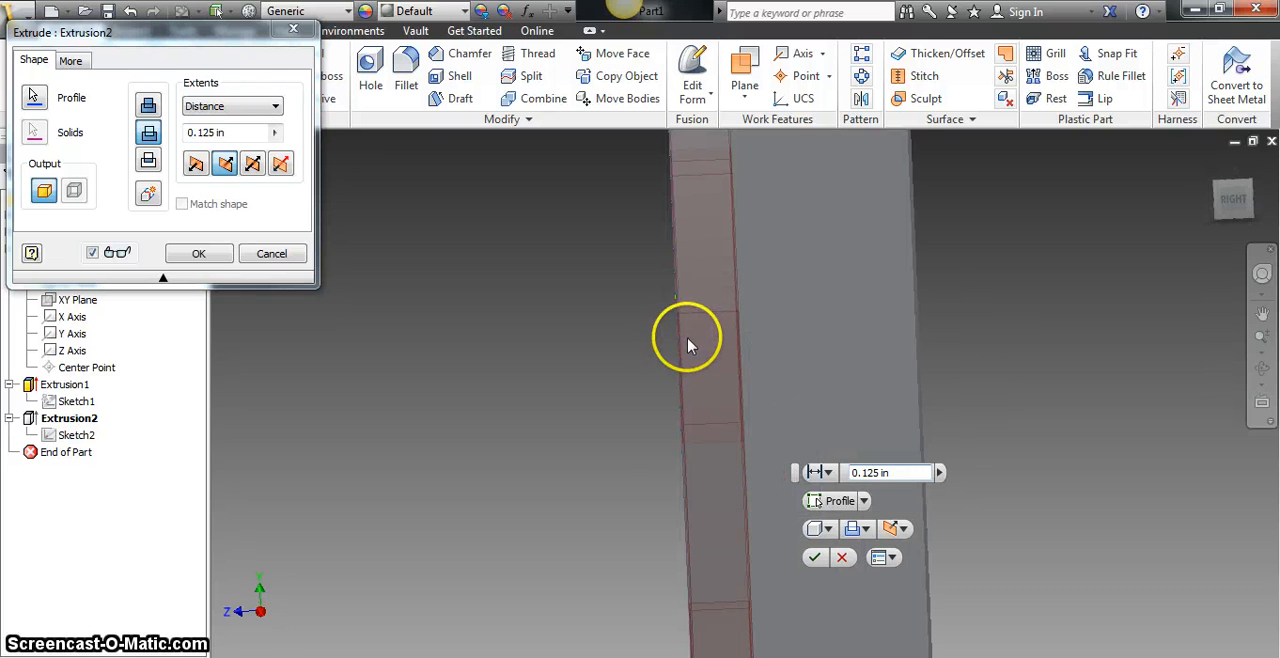
left_click(862, 472)
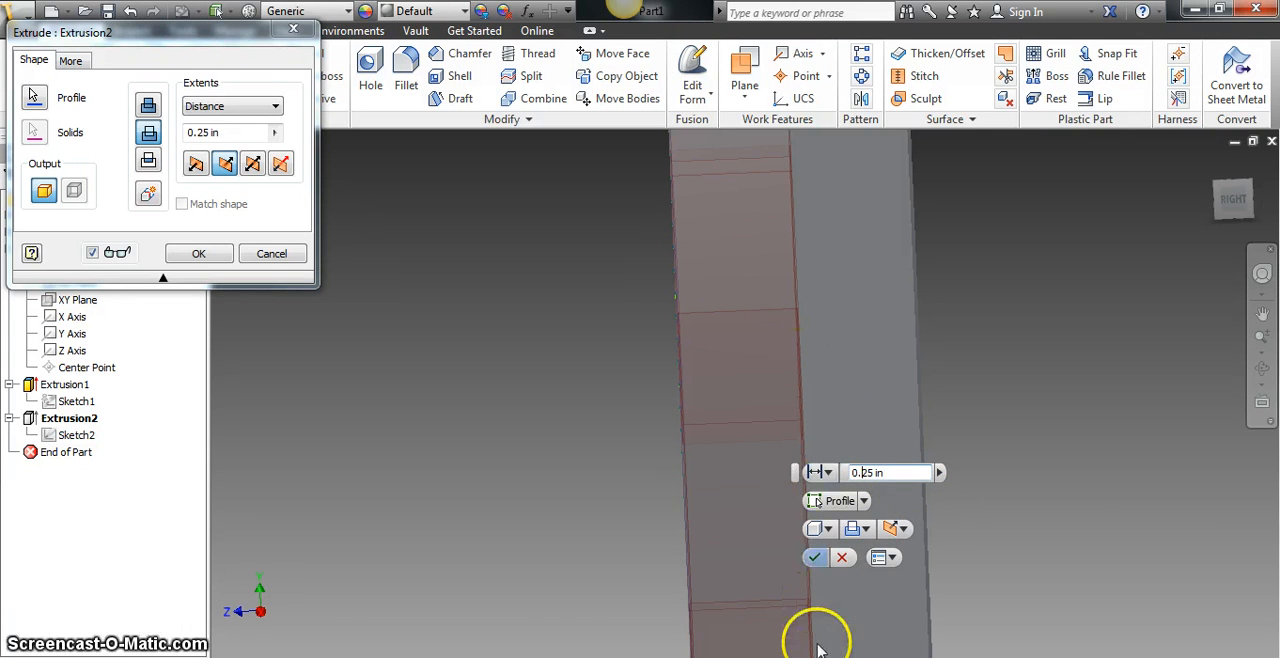
left_click(815, 557)
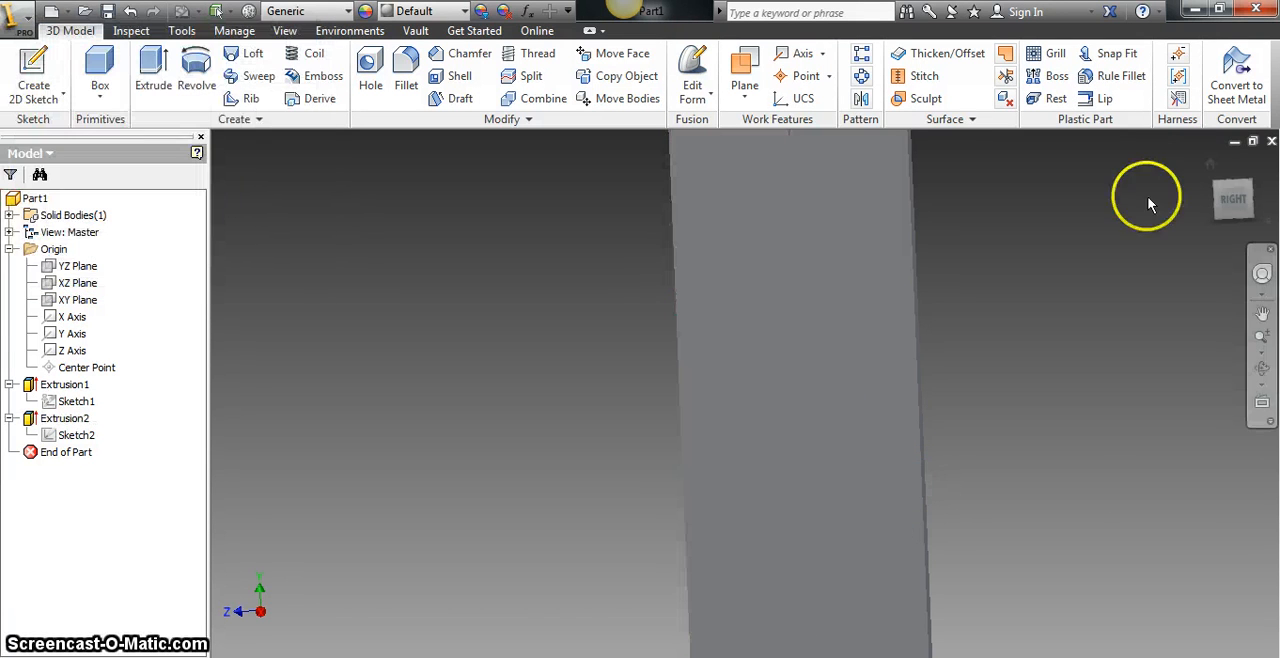
- Apply the Anodized - Black appearance from the Inventor Material Library to the recessed CR logo cut
left_click(1218, 222)
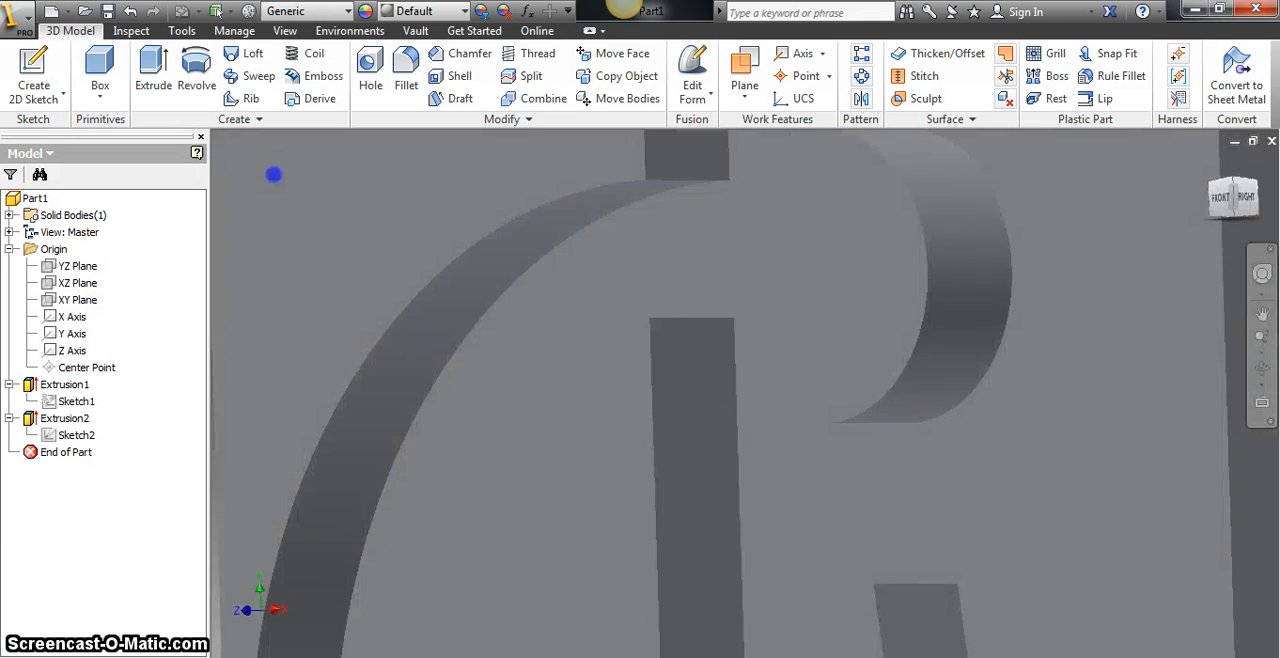
mouse_move(1222, 215)
left_mouse_down()
mouse_move(1228, 150)
mouse_move(1220, 212)
left_mouse_up()
scroll(1036, 305, "down", 4)
scroll(1024, 308, "up", 10)
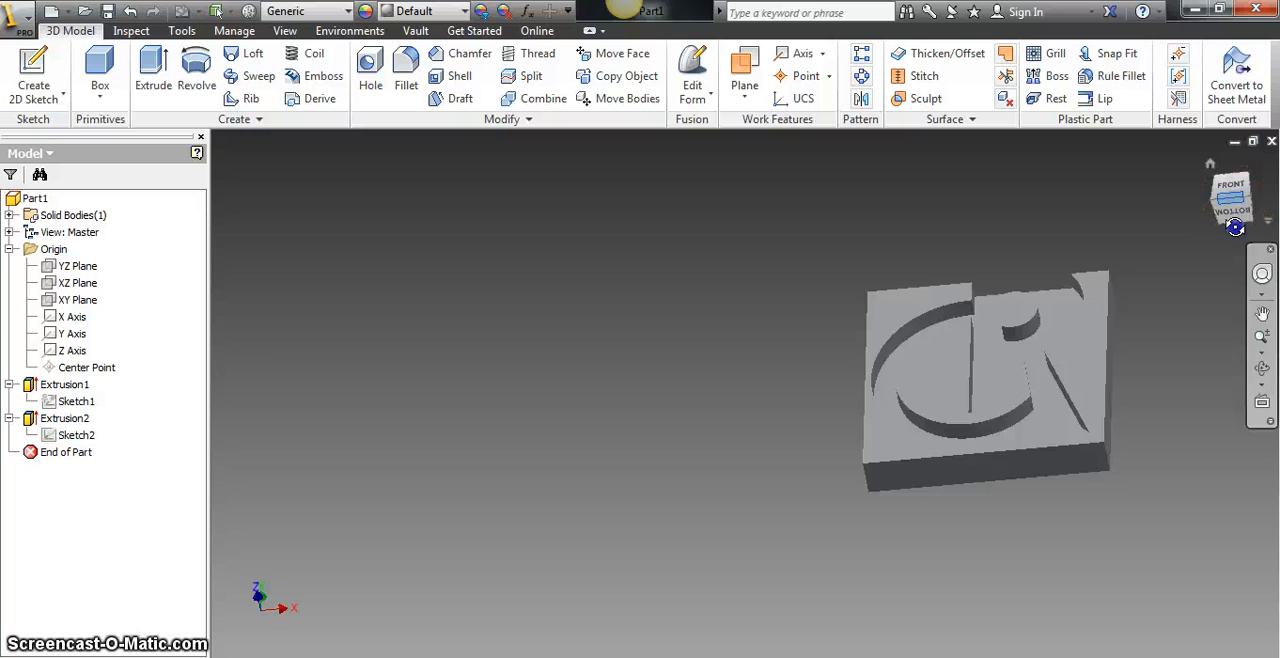
mouse_move(1215, 228)
middle_mouse_down("shift")
mouse_move(1184, 372)
mouse_move(1043, 309)
mouse_move(1176, 204)
mouse_move(1214, 263)
mouse_move(1268, 178)
middle_mouse_up("shift")
left_click(1002, 330)
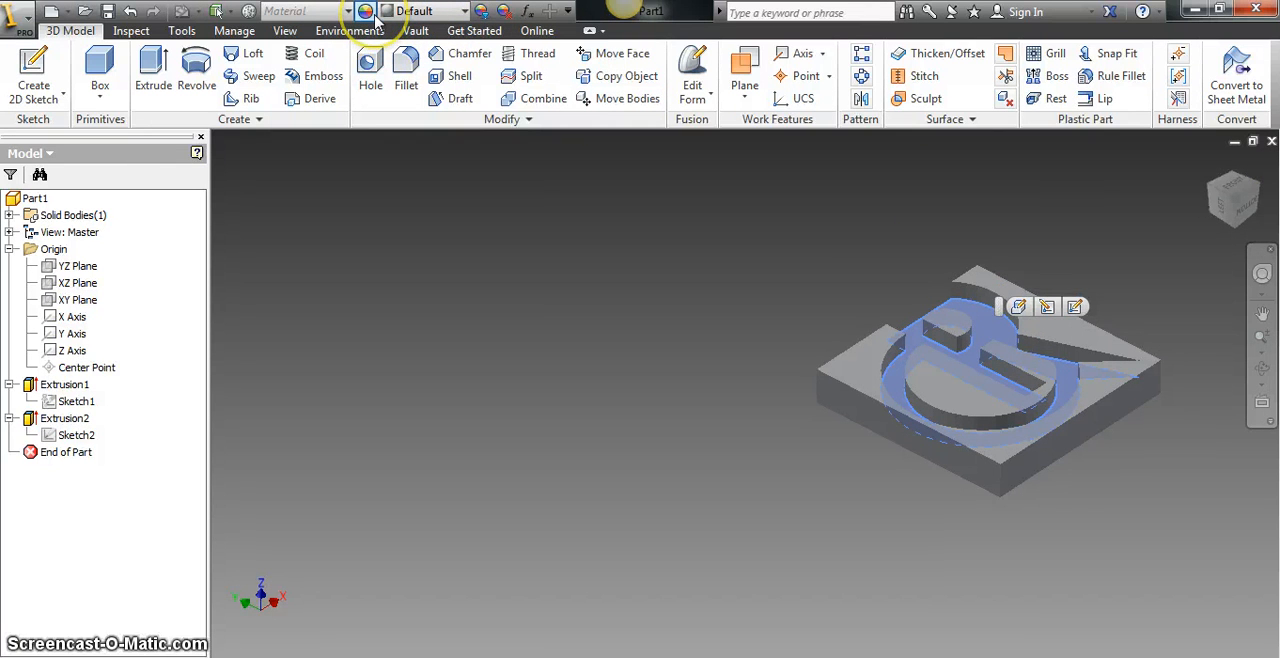
left_click(367, 13)
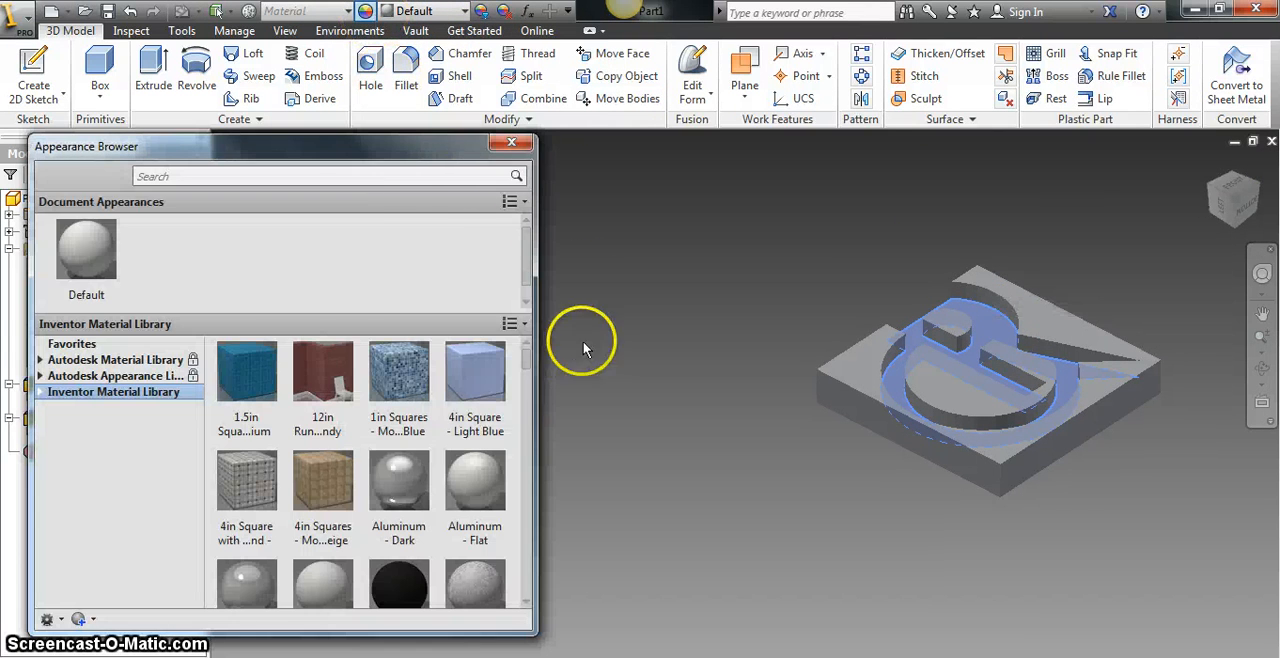
scroll(528, 261, "down", 1)
scroll(400, 560, "down", 1)
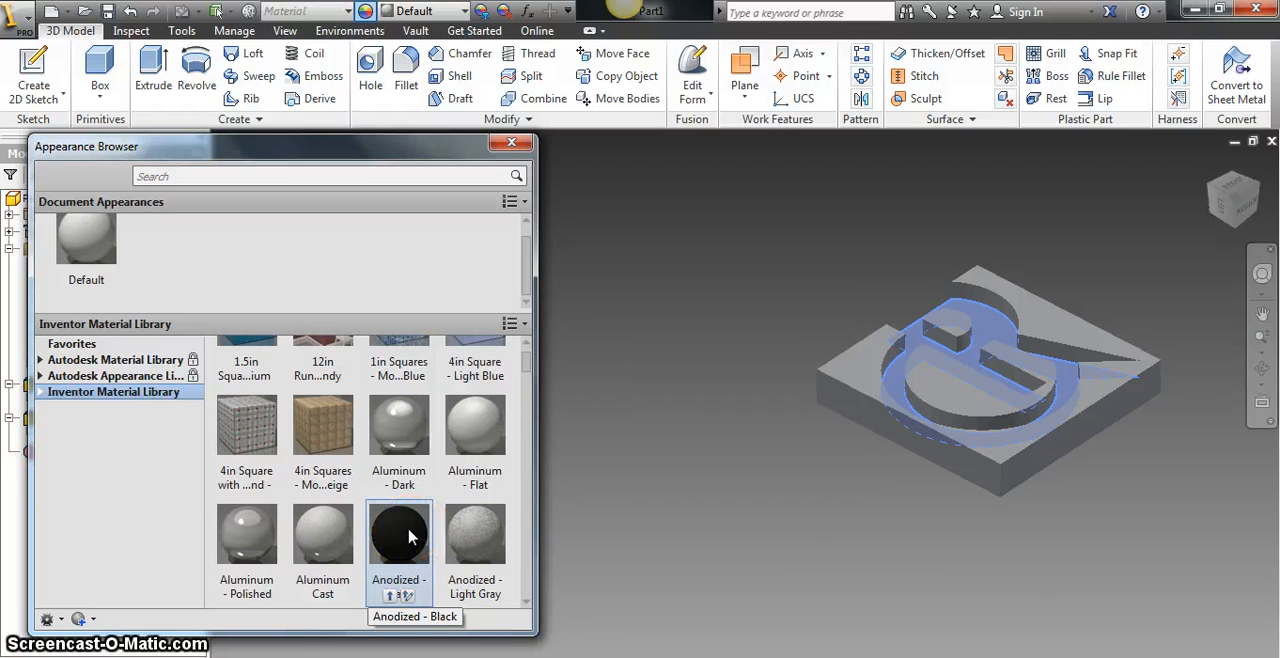
left_click(394, 601)
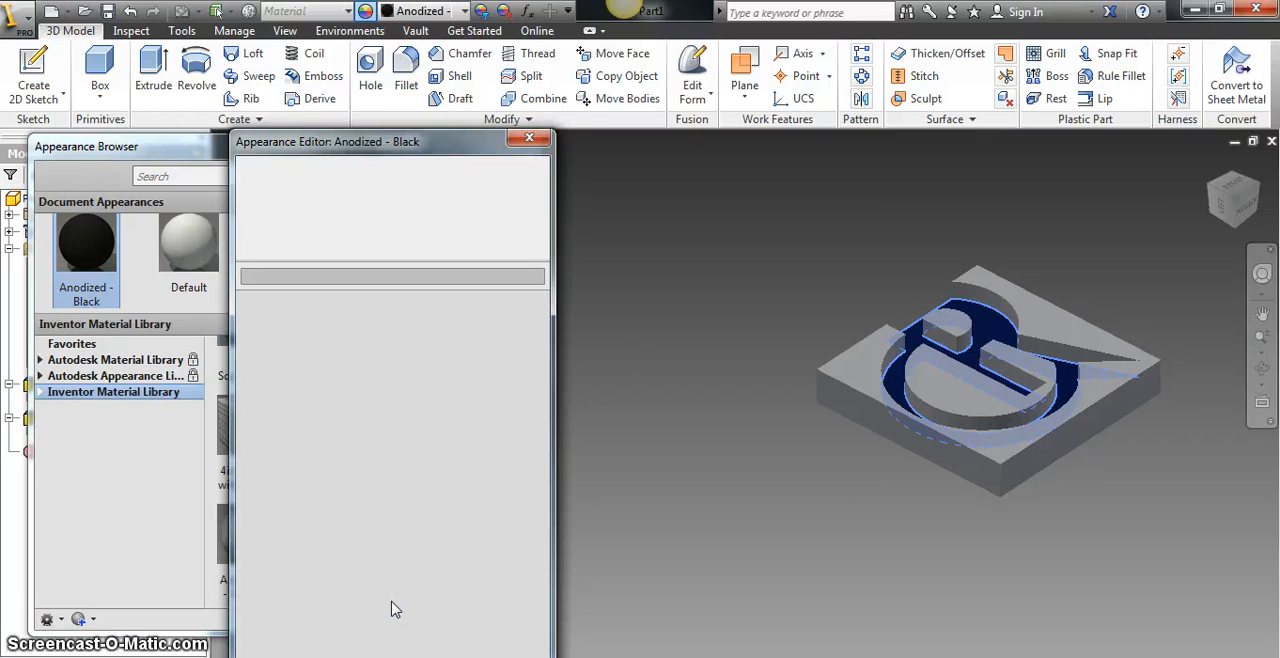
left_click(530, 141)
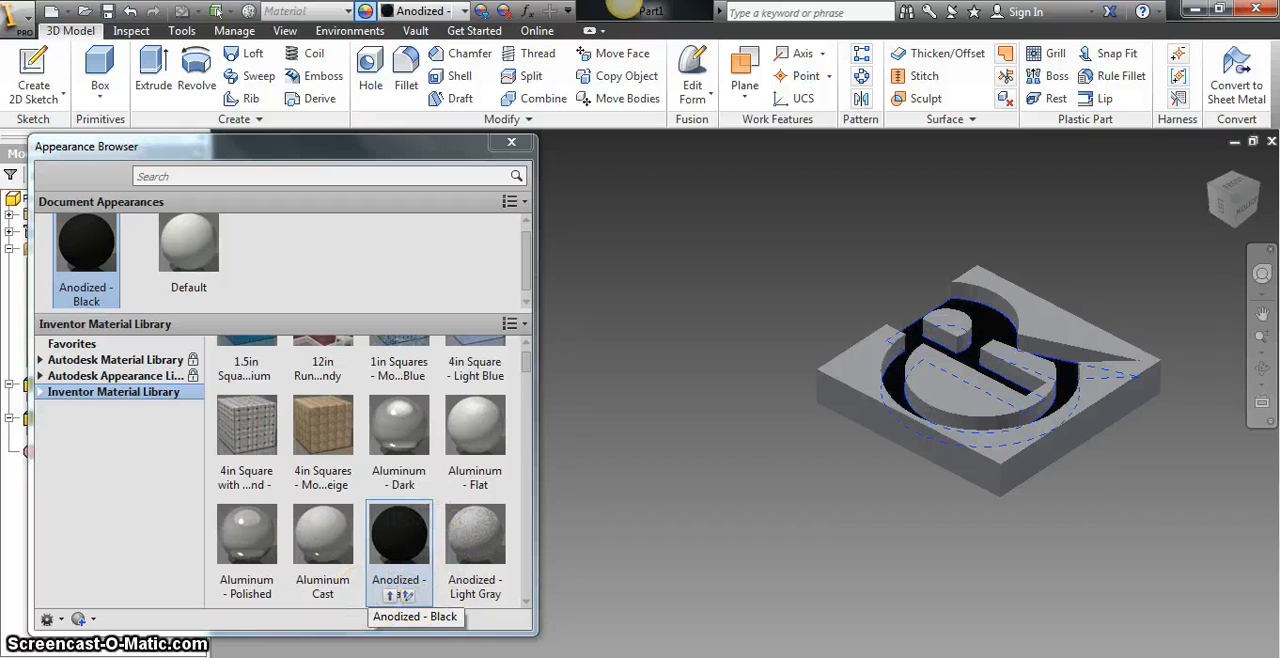
left_click_drag(399, 595, 1006, 338)
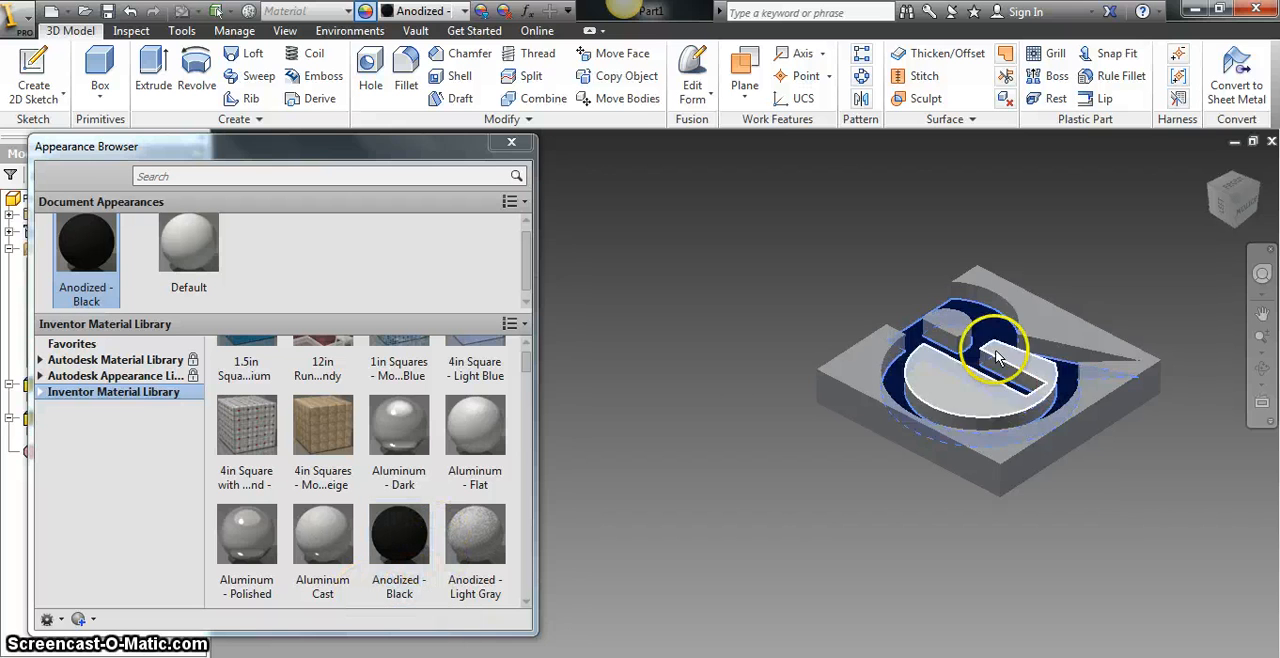
left_click(511, 142)
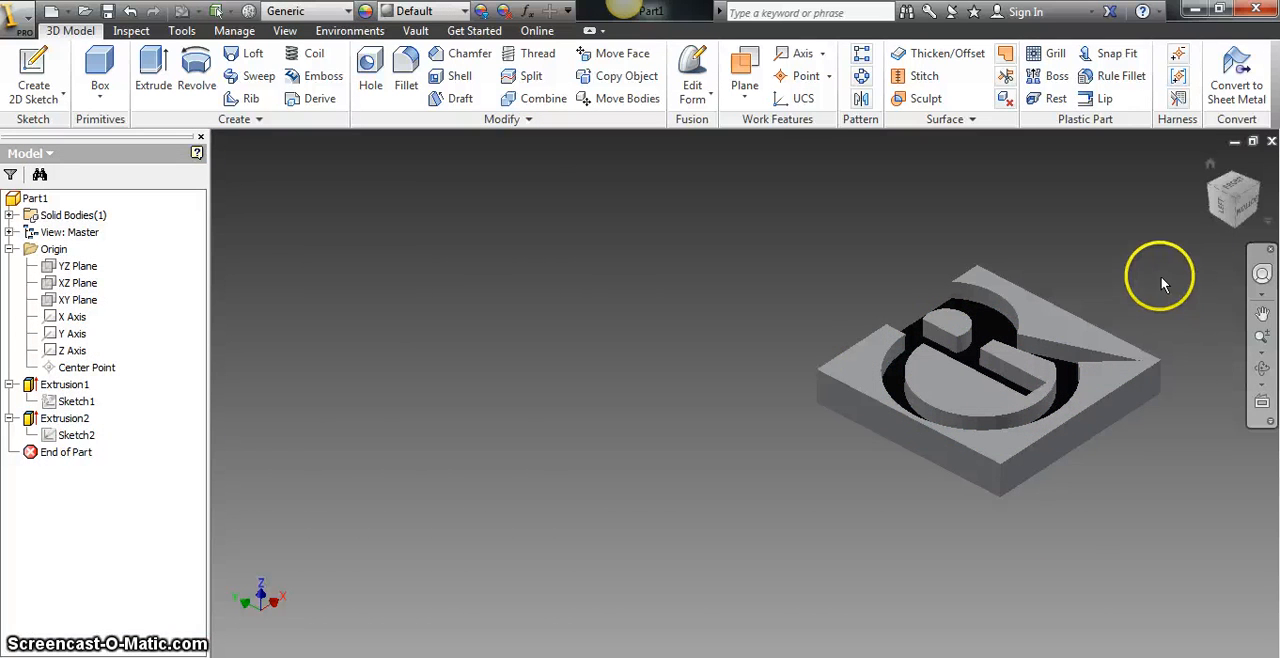
- Create a new sketch on the raised face enclosed by the letter C
mouse_move(1234, 194)
left_mouse_down()
mouse_move(1184, 347)
mouse_move(1128, 391)
mouse_move(809, 491)
mouse_move(623, 574)
mouse_move(894, 586)
mouse_move(317, 460)
mouse_move(517, 634)
mouse_move(654, 471)
mouse_move(666, 502)
mouse_move(709, 518)
mouse_move(594, 584)
mouse_move(703, 377)
mouse_move(697, 451)
mouse_move(709, 358)
left_mouse_up()
left_click(1086, 422)
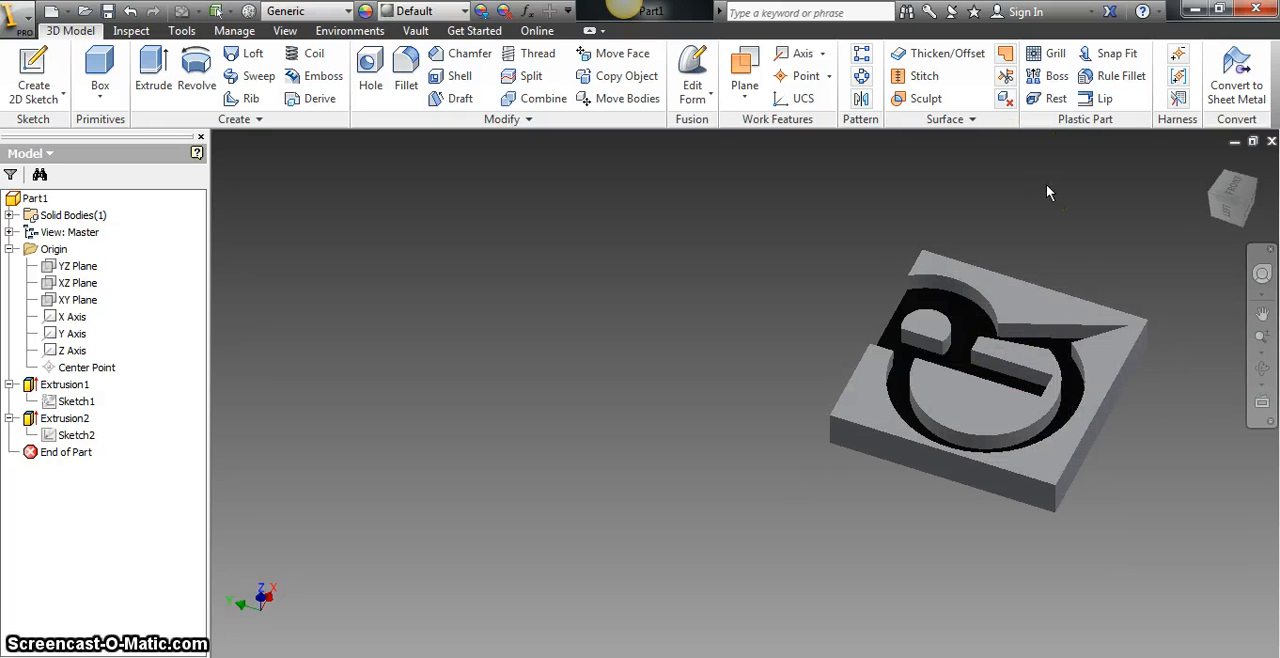
middle_click_drag(1066, 223, 713, 267)
scroll(700, 305, "down", 2)
scroll(690, 307, "up", 3)
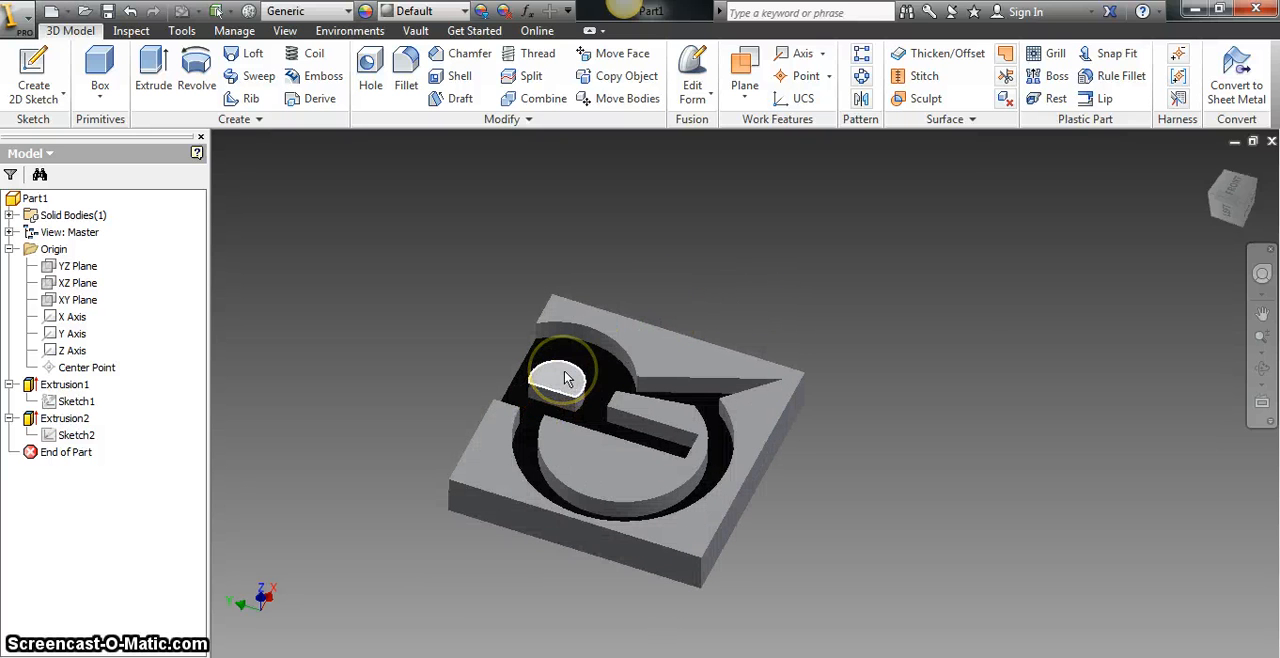
left_click(657, 480)
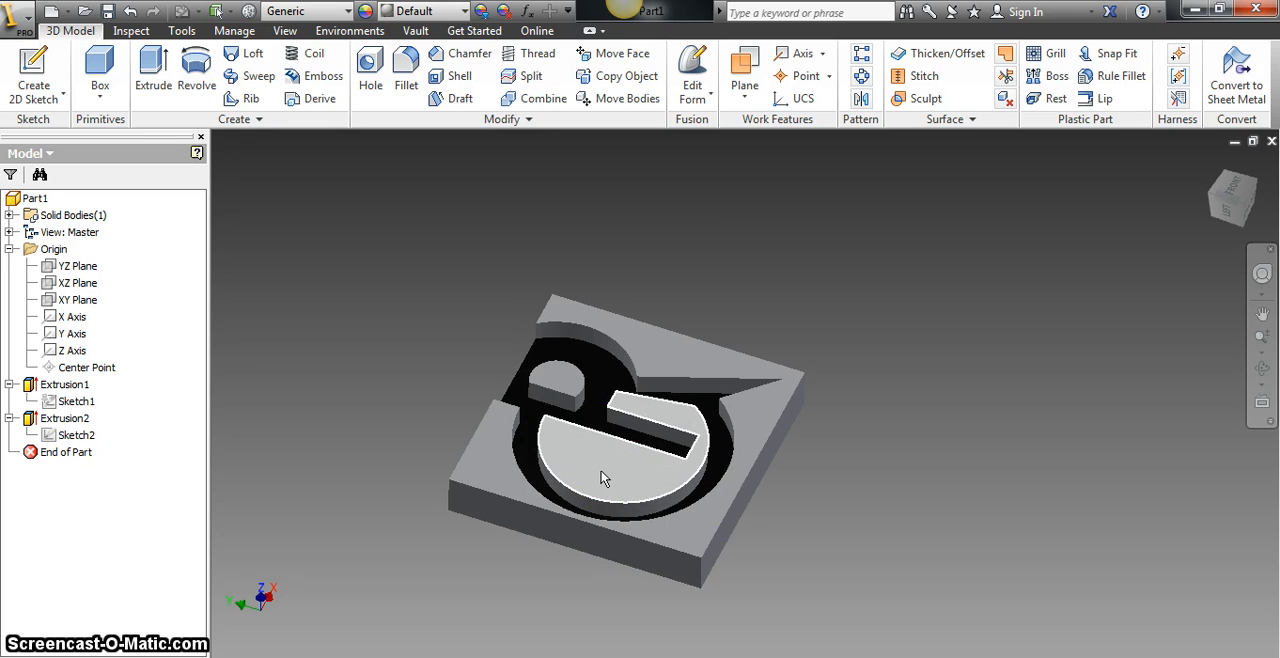
right_click(601, 476)
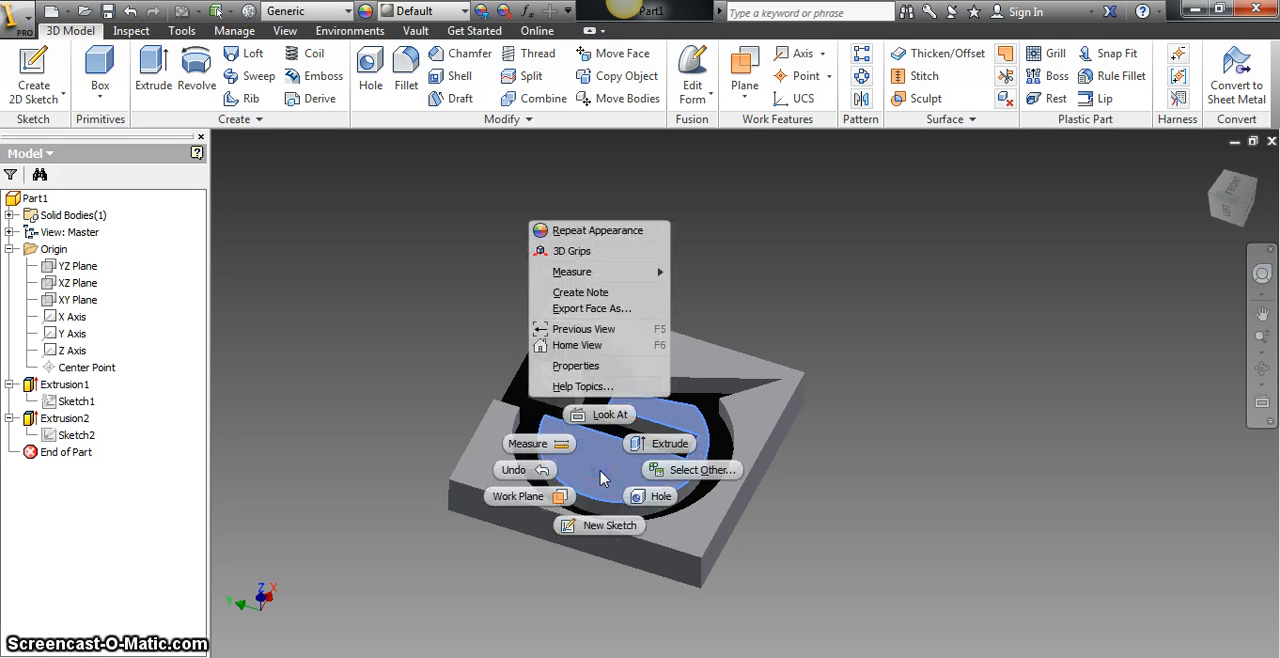
left_click(601, 476)
right_click(601, 476)
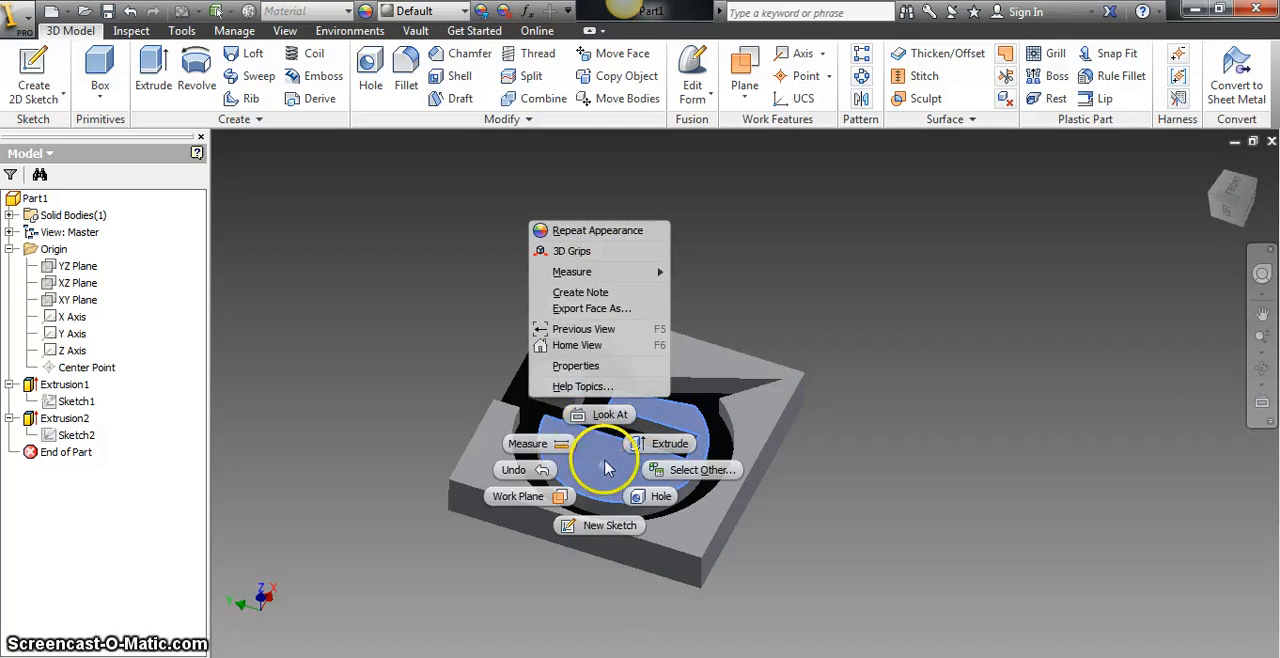
left_click(608, 470)
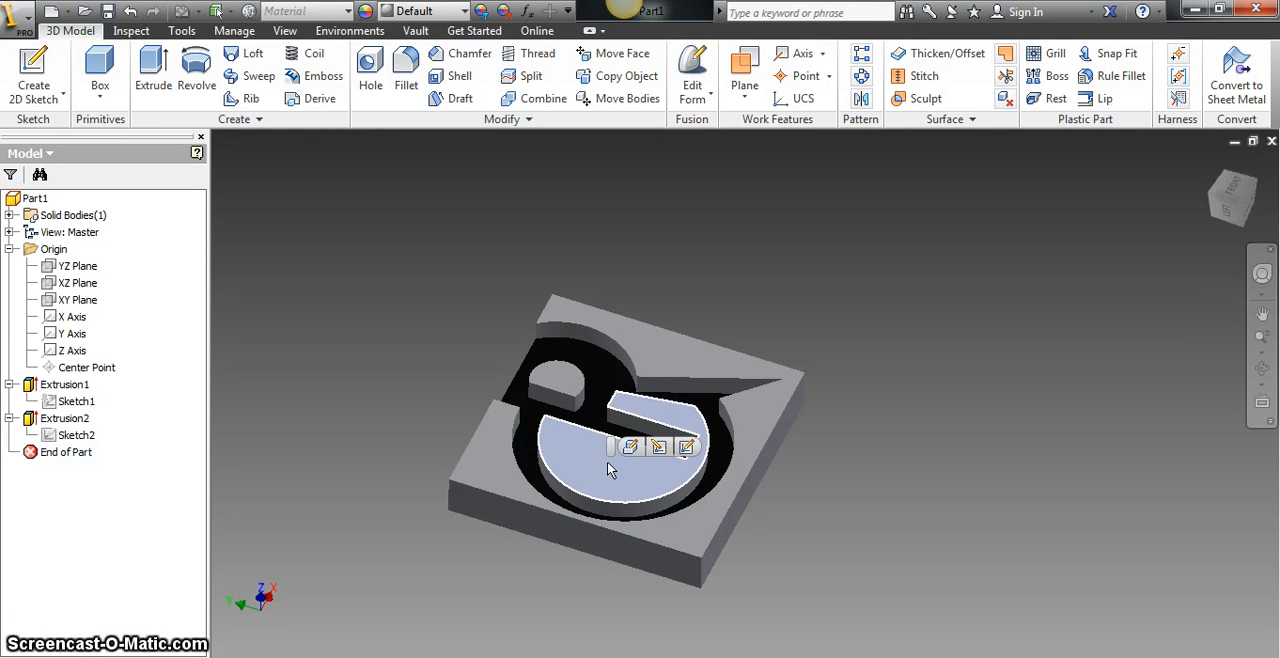
left_click(690, 448)
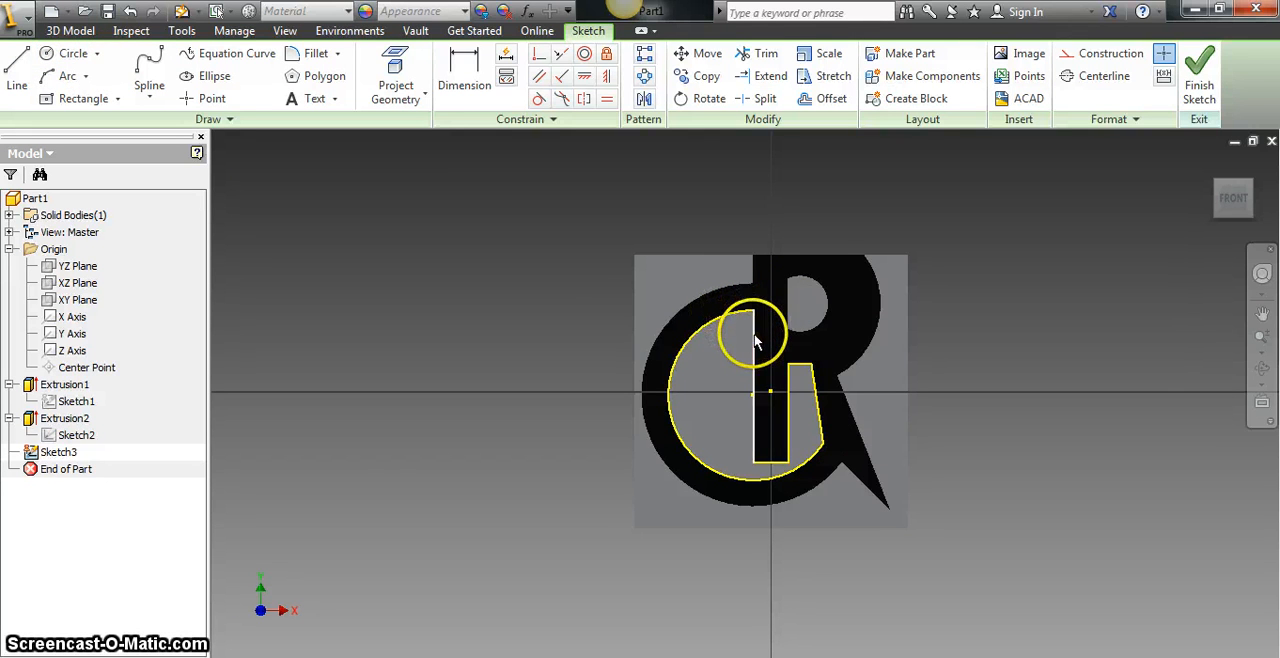
- Extrude the sketched region inside the C as a Direction 2 cut through the block, with a distance of 2.4375 in
left_click(72, 31)
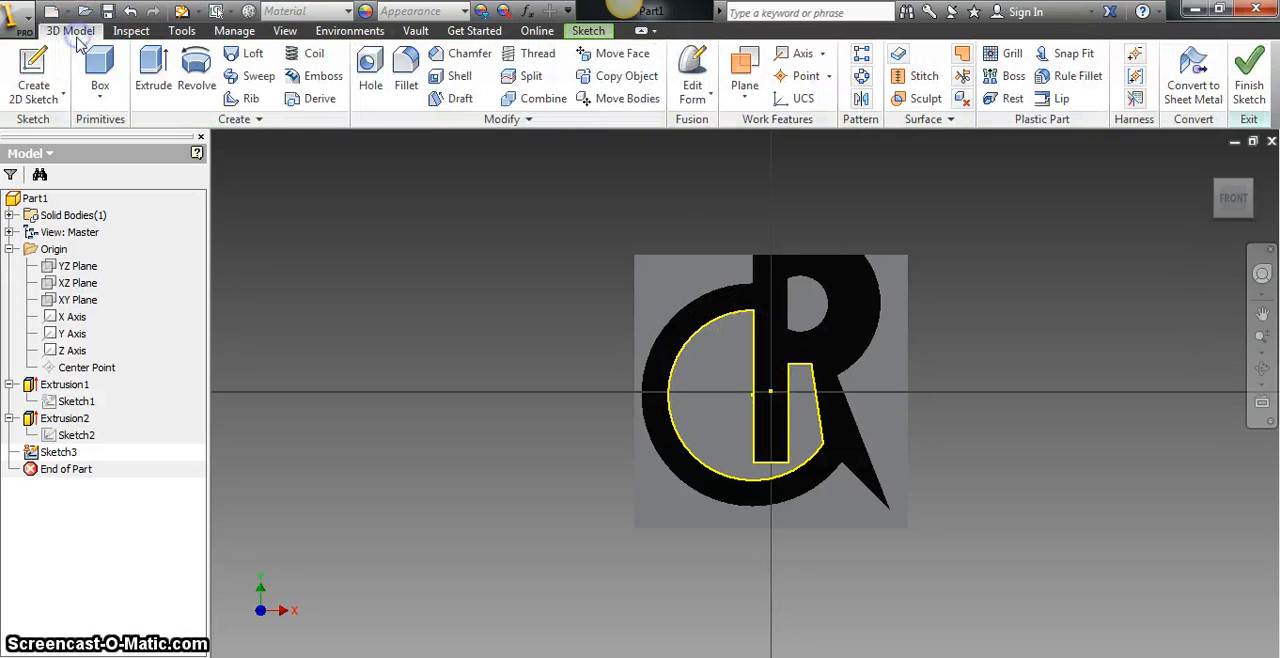
left_click(165, 80)
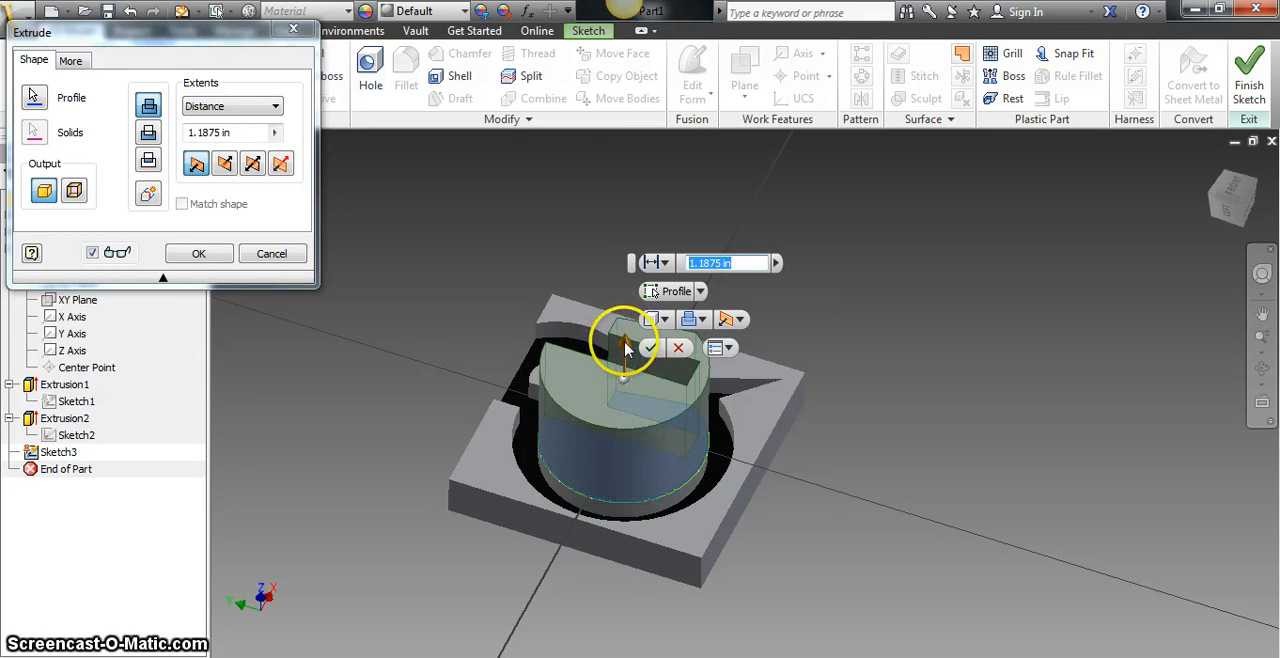
left_click_drag(624, 346, 586, 570)
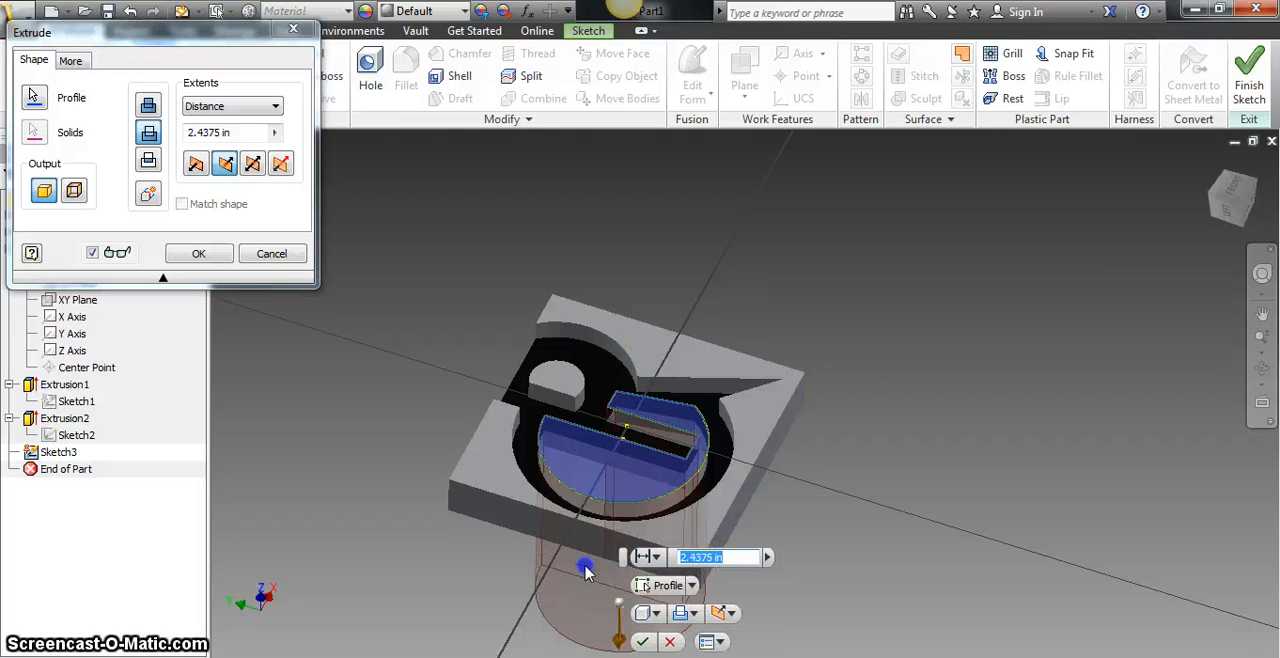
left_click(1242, 206)
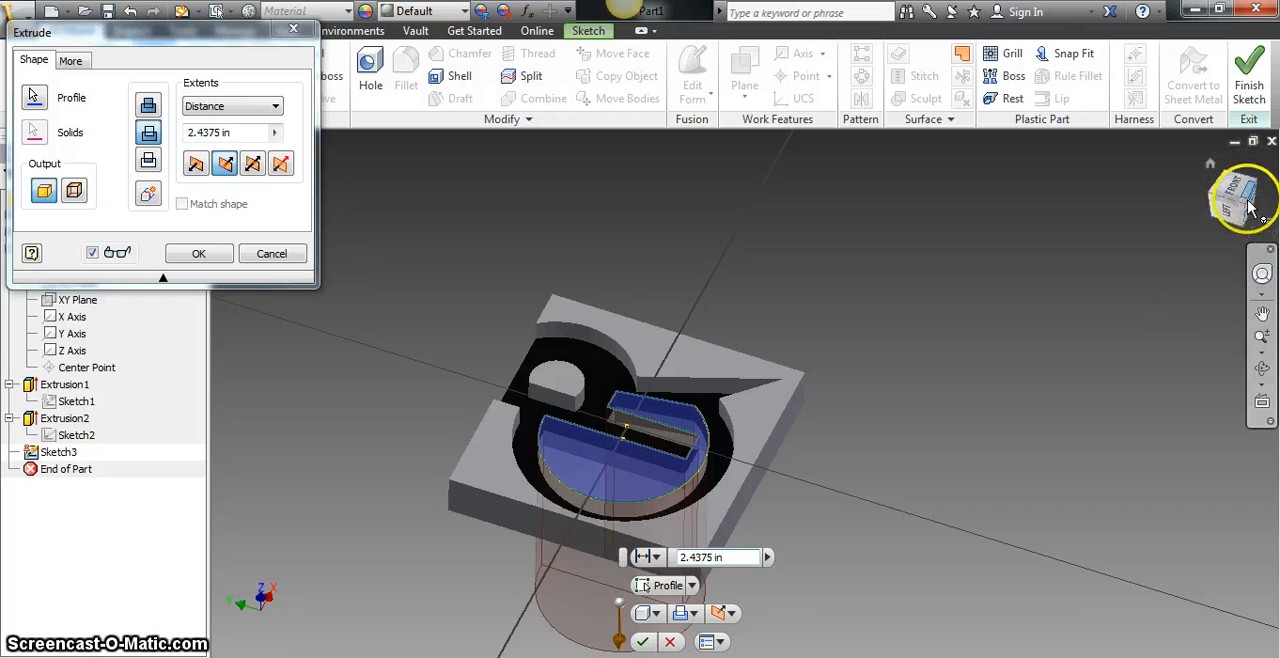
left_click_drag(1243, 198, 1250, 634)
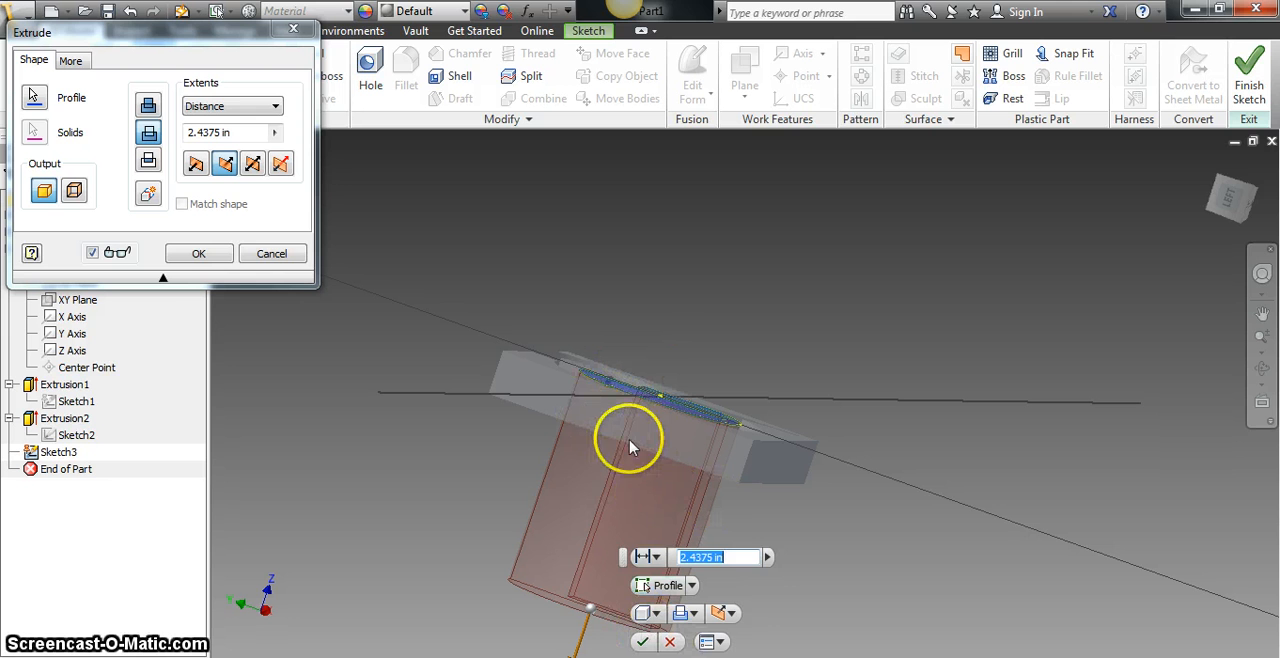
left_click(641, 645)
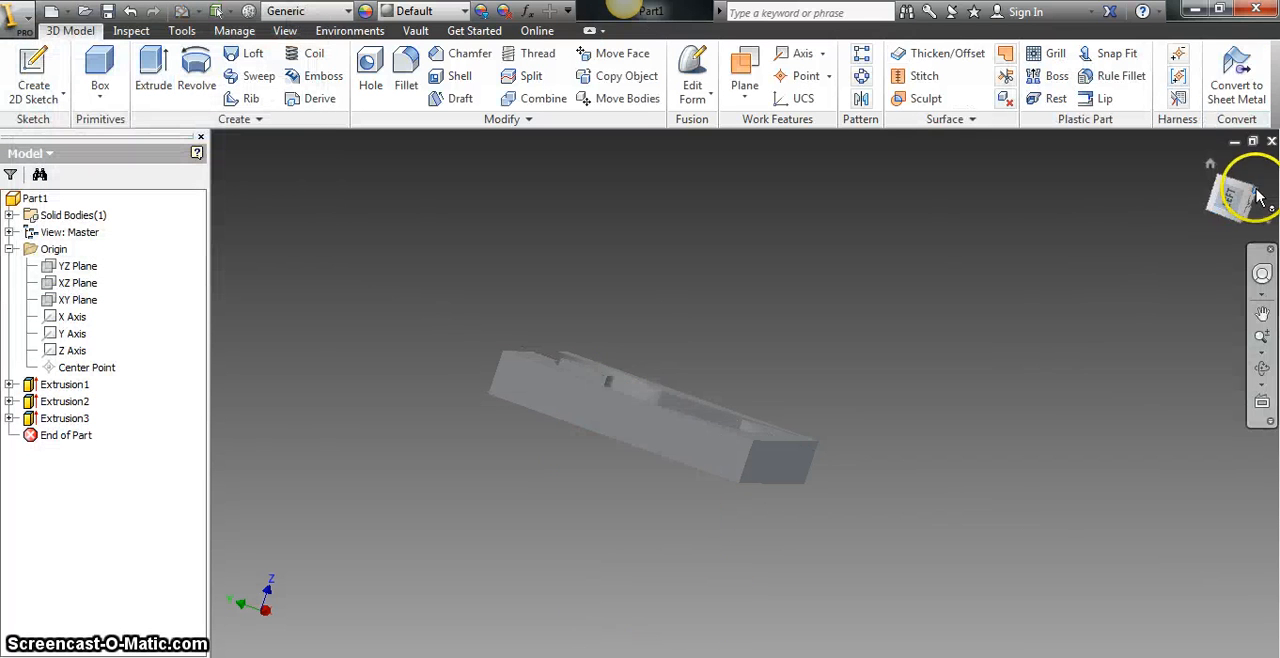
- Examine the CR logo block from isometric, front and angled views to check the cut-out inside the C
mouse_move(1248, 193)
left_mouse_down()
mouse_move(1171, 357)
mouse_move(1080, 463)
mouse_move(1057, 394)
mouse_move(1080, 211)
mouse_move(1026, 163)
mouse_move(566, 183)
mouse_move(524, 351)
mouse_move(454, 377)
mouse_move(366, 369)
mouse_move(617, 320)
mouse_move(624, 349)
mouse_move(634, 237)
left_mouse_up()
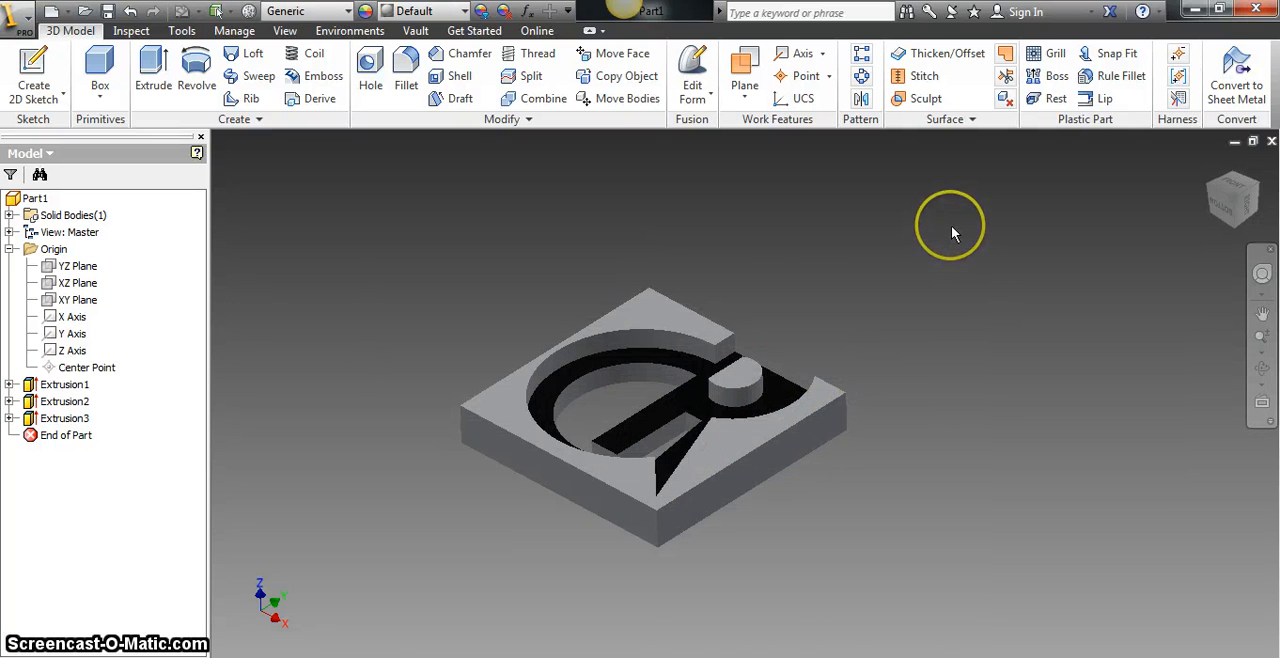
scroll(951, 232, "up", 3)
scroll(951, 232, "down", 5)
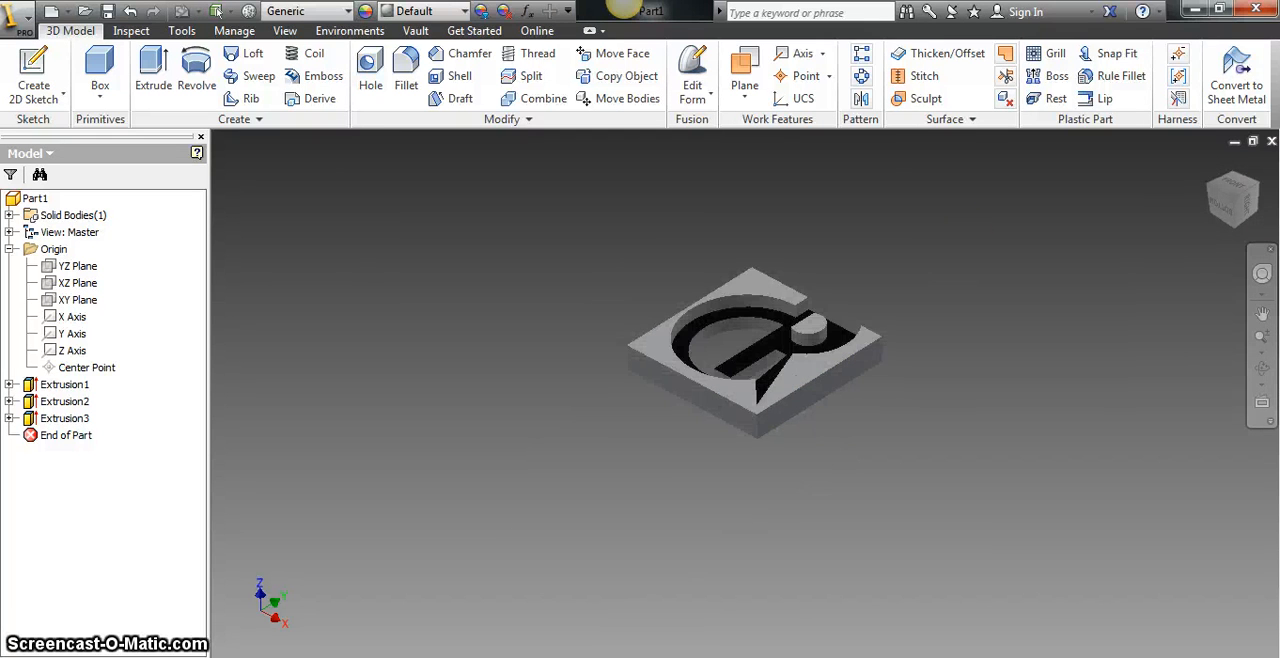
left_click(1237, 203)
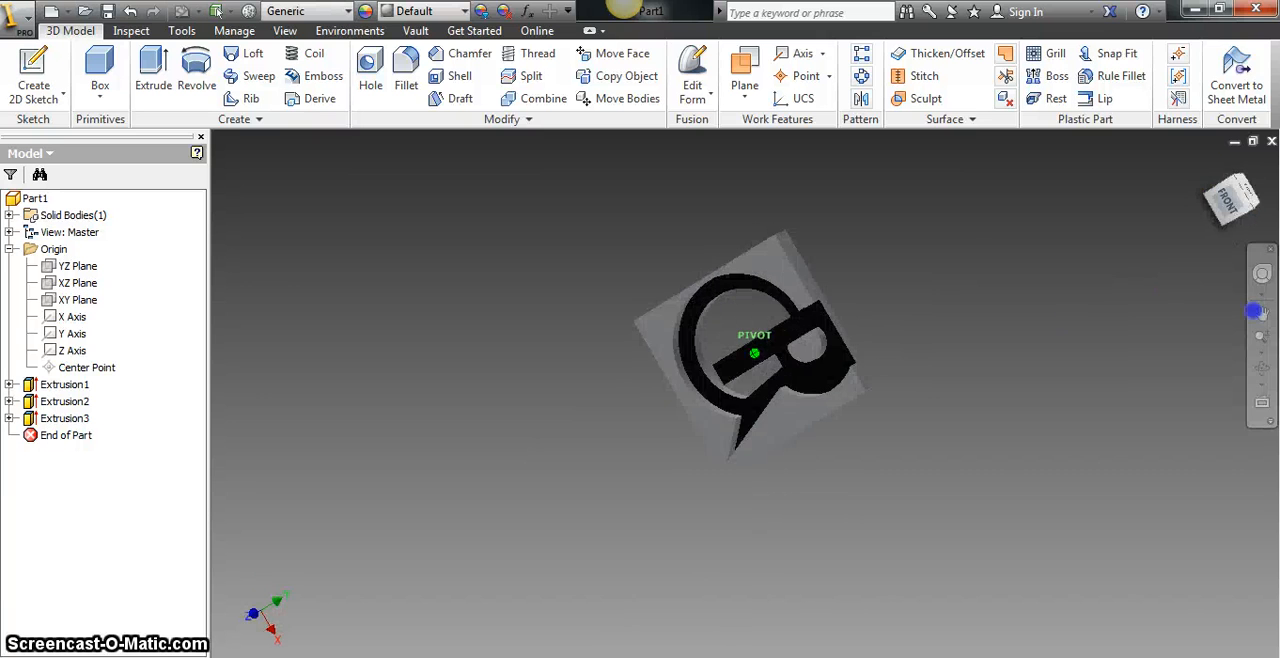
left_click(733, 342)
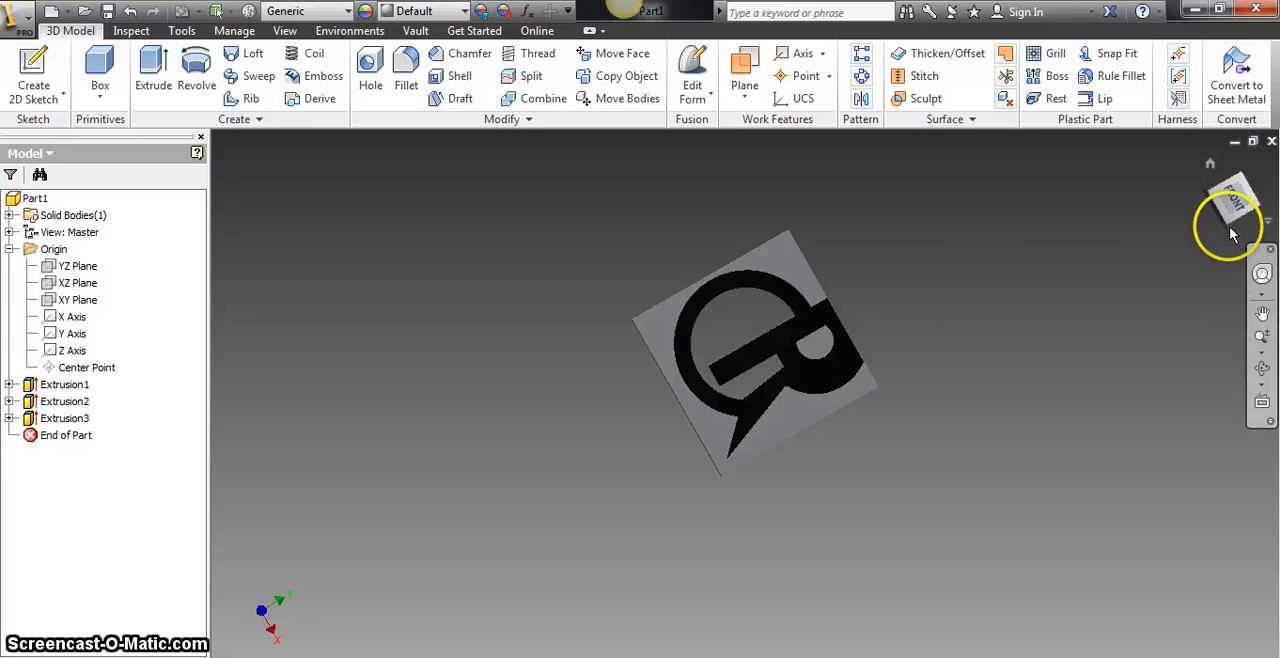
mouse_move(1230, 225)
left_mouse_down()
mouse_move(214, 214)
mouse_move(266, 163)
mouse_move(214, 220)
mouse_move(1061, 215)
mouse_move(763, 151)
mouse_move(663, 183)
mouse_move(1011, 291)
mouse_move(1126, 529)
mouse_move(363, 126)
mouse_move(471, 400)
mouse_move(680, 263)
mouse_move(823, 220)
left_mouse_up()
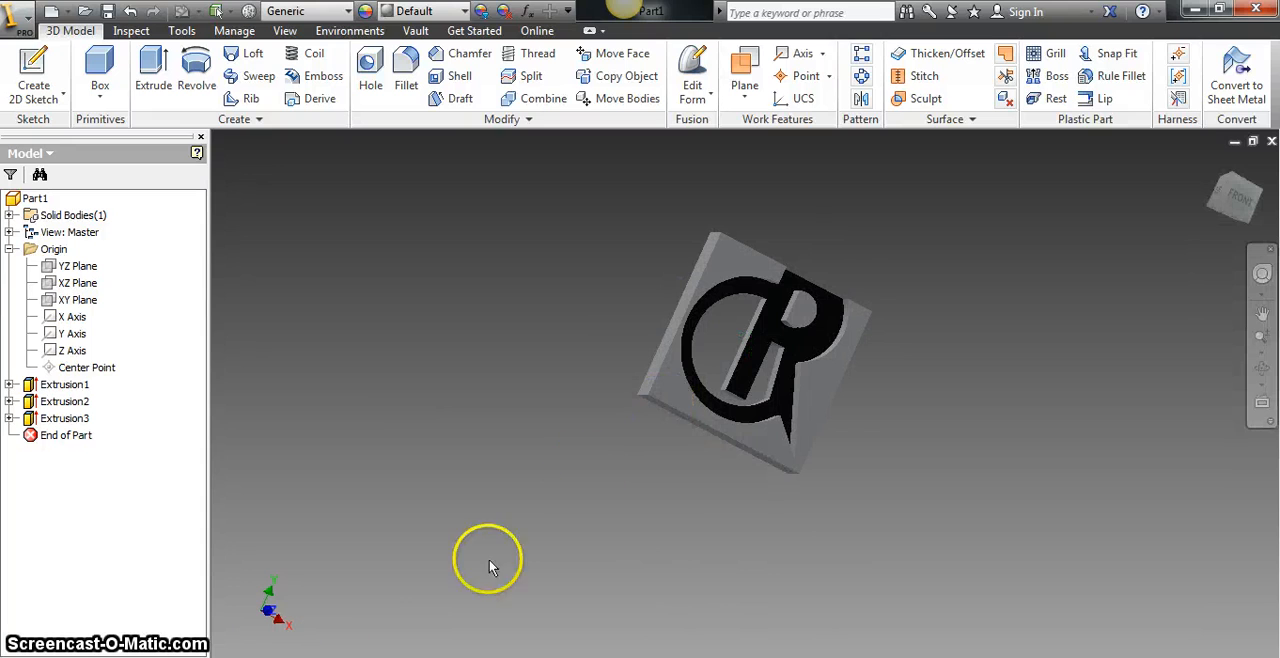